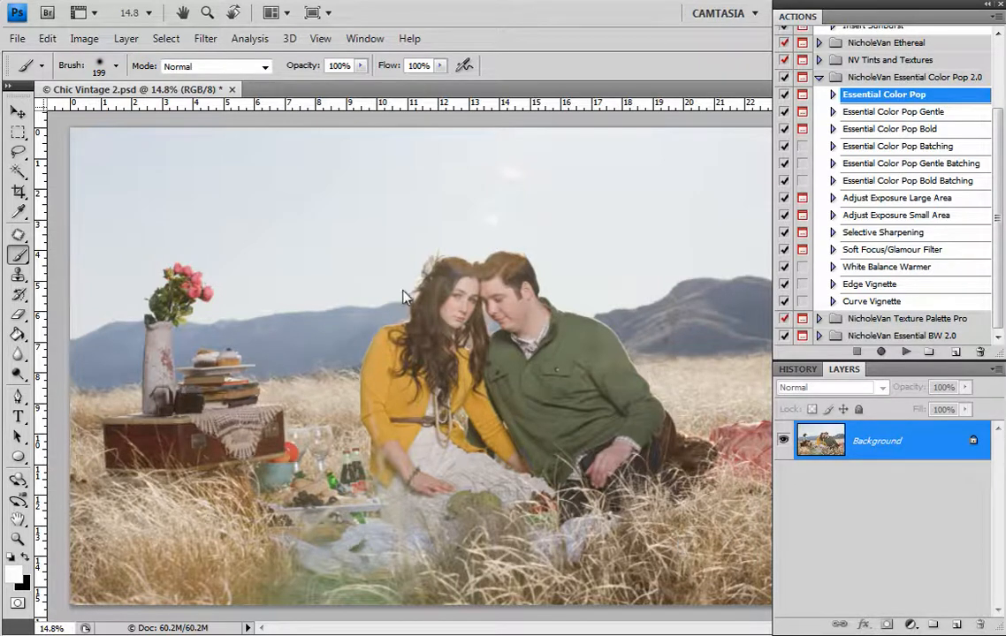
Step: Run the Essential Color Pop action, setting the exposure adjustment's brightness to 6, until it pauses for mask painting
left_click(905, 352)
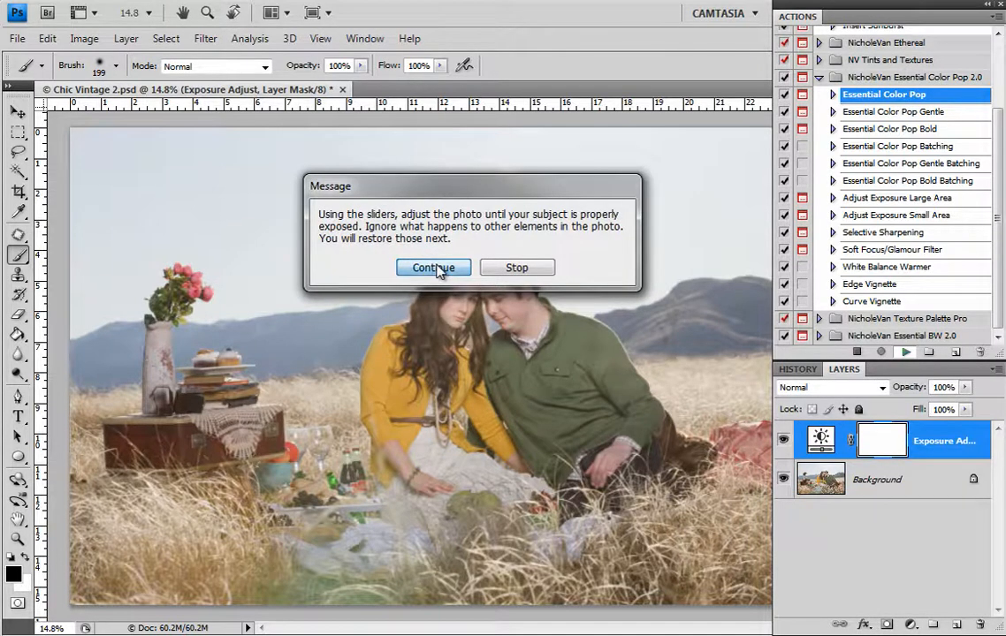
left_click(436, 266)
left_click_drag(701, 183, 709, 189)
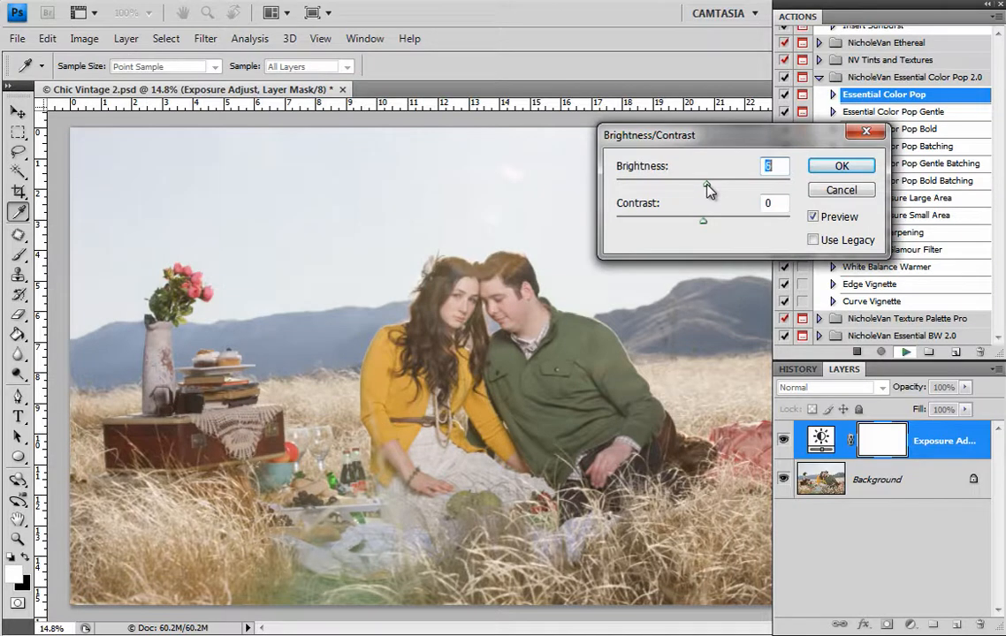
left_click(841, 168)
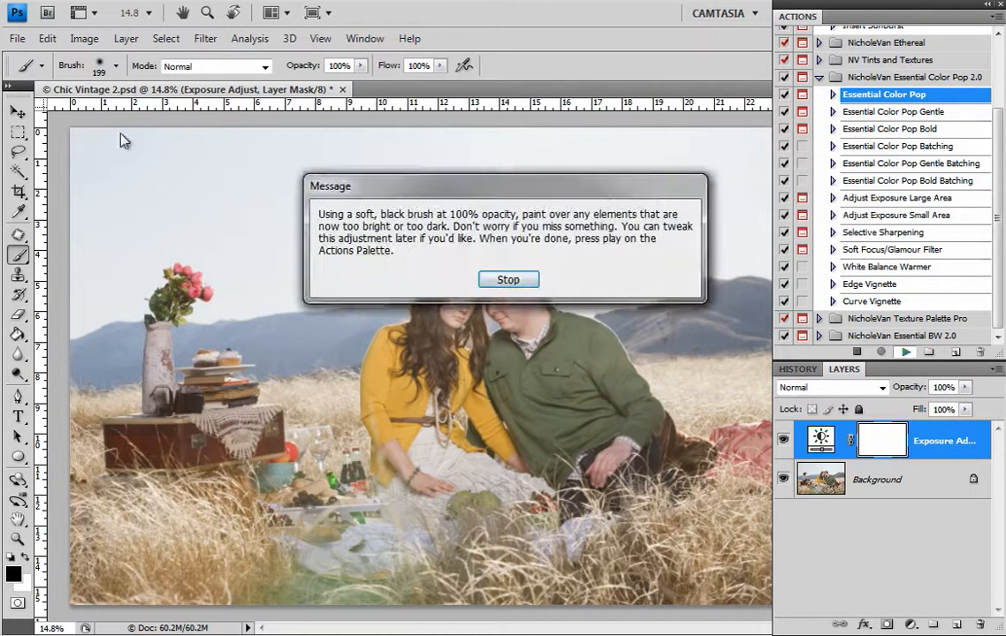
left_click(509, 279)
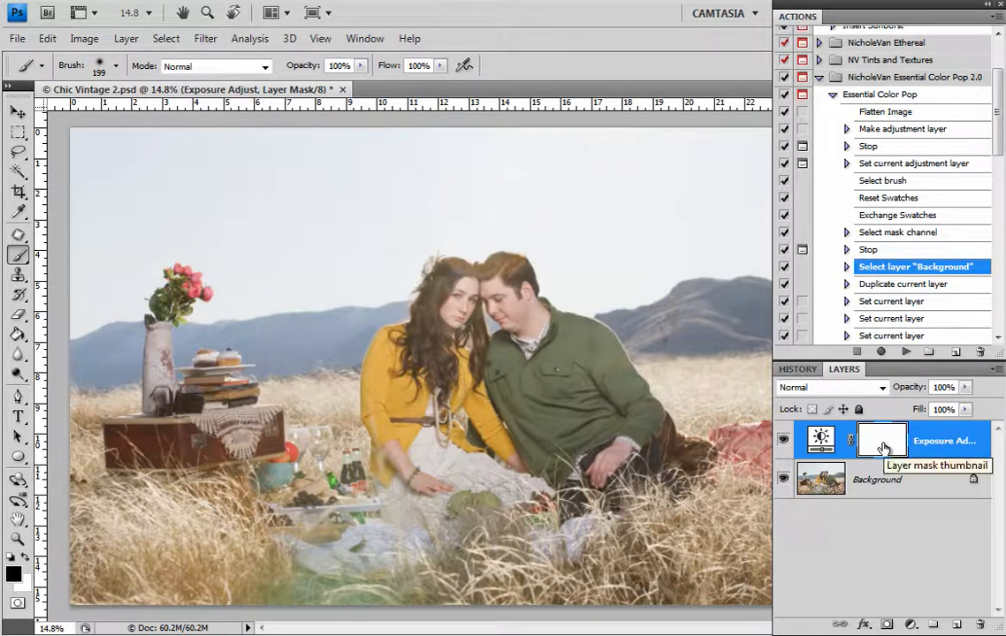
Step: Invert the Exposure Adjust layer mask to black and paint white over the couple's heads with the soft 199 px brush
key("ctrl+i")
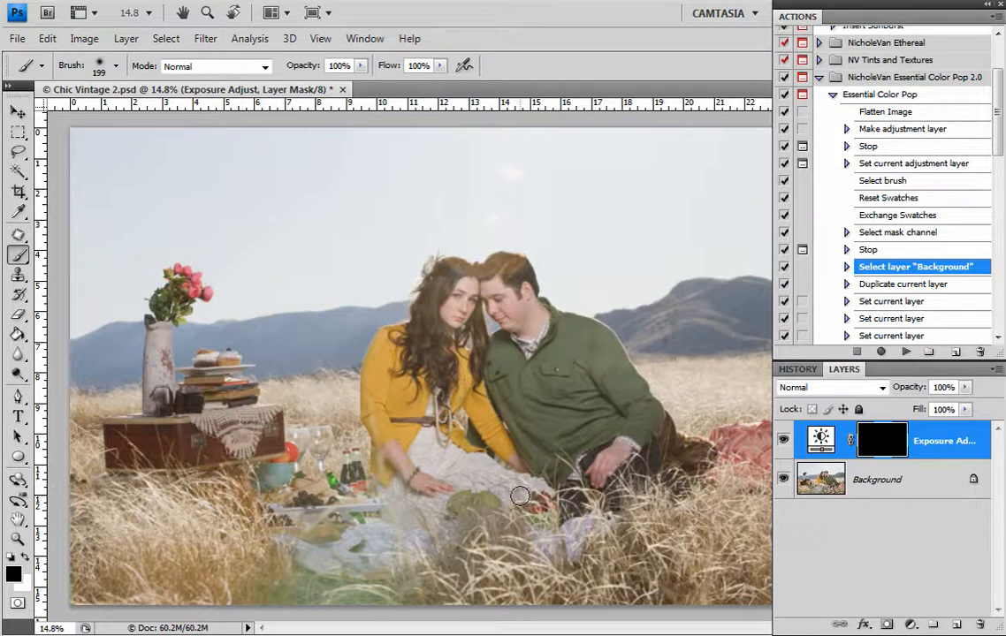
left_click(24, 557)
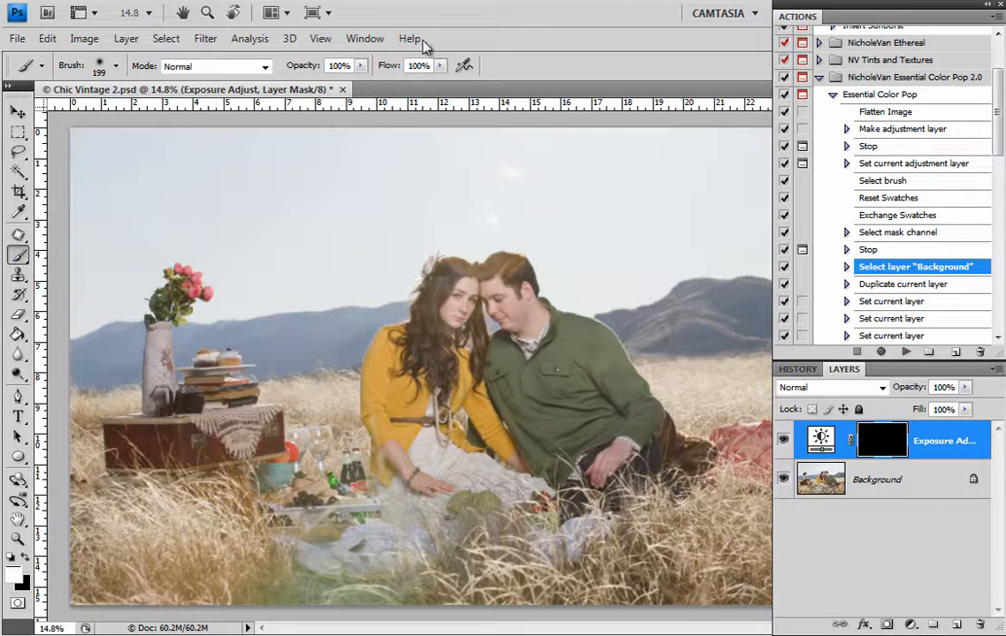
right_click(440, 265)
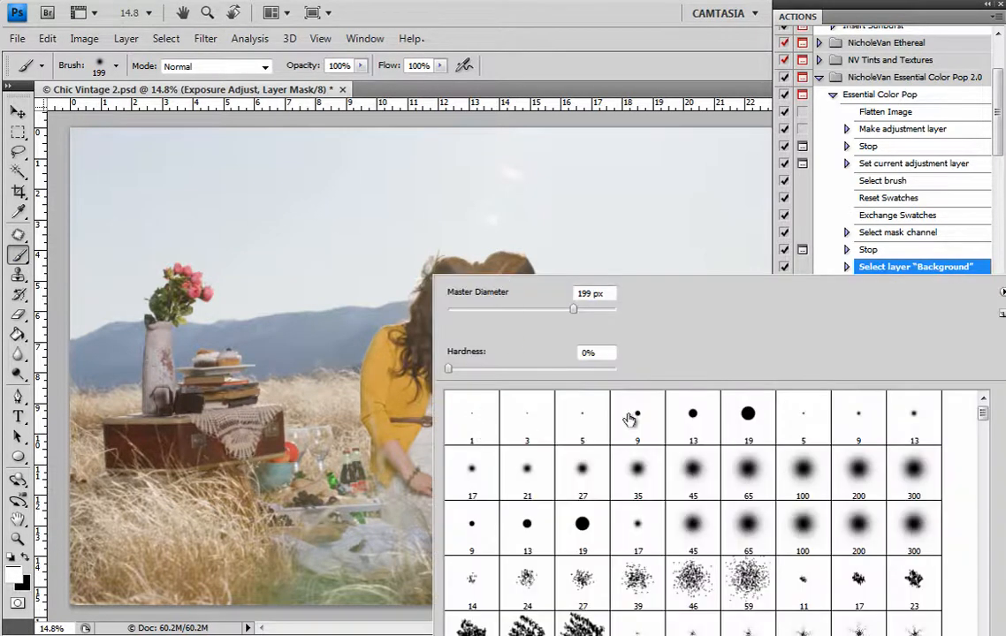
left_click(448, 266)
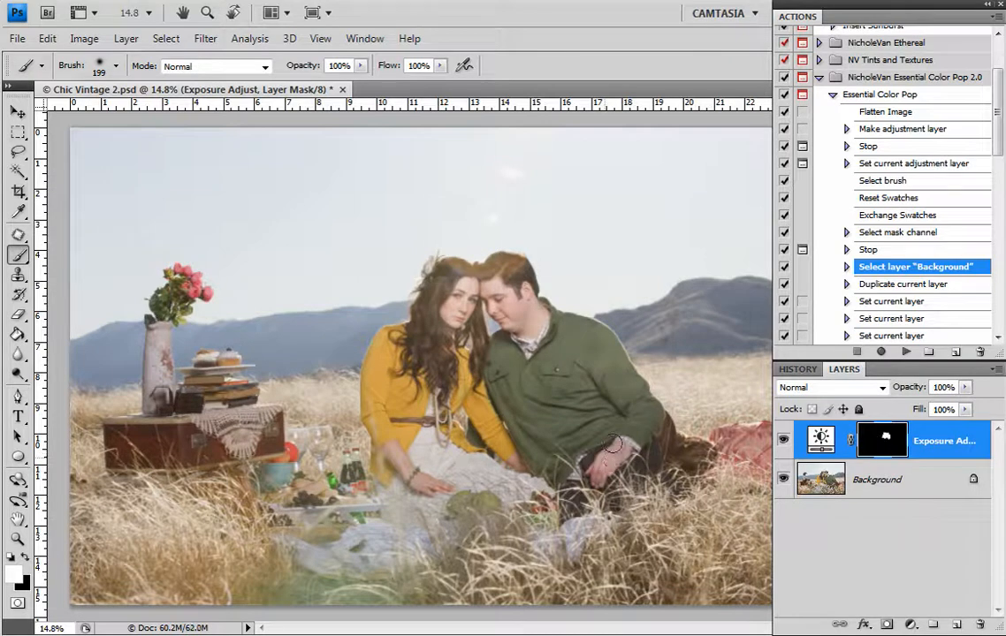
Step: Paint white over the couple's bodies and blanket on the mask with a 764 px brush, and resume the Essential Color Pop action
right_click(543, 414)
left_click_drag(597, 315, 604, 310)
key("Return")
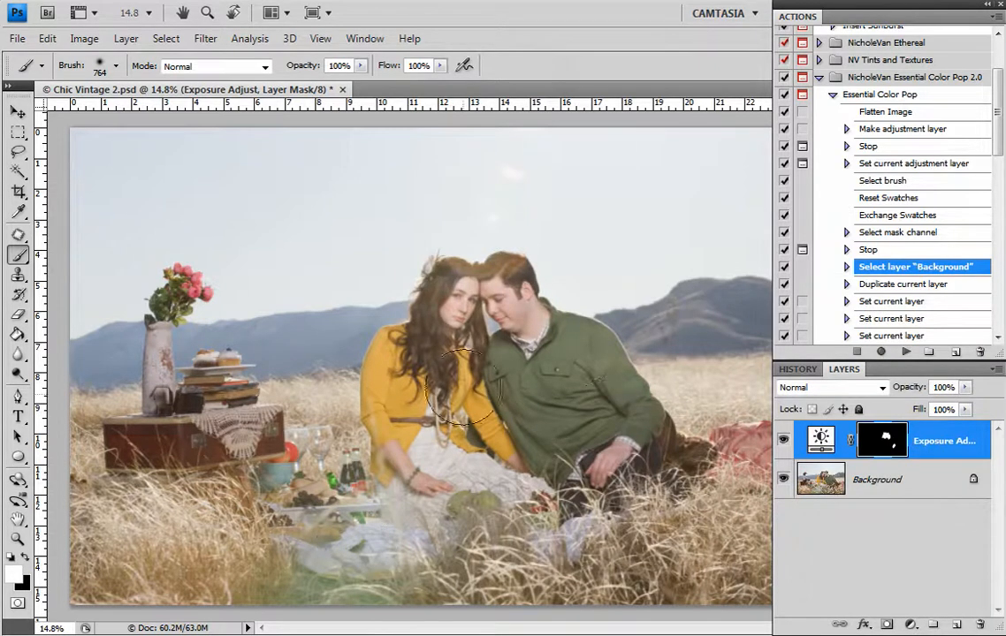
mouse_move(457, 398)
left_mouse_down()
mouse_move(592, 439)
mouse_move(518, 498)
mouse_move(374, 546)
left_mouse_up()
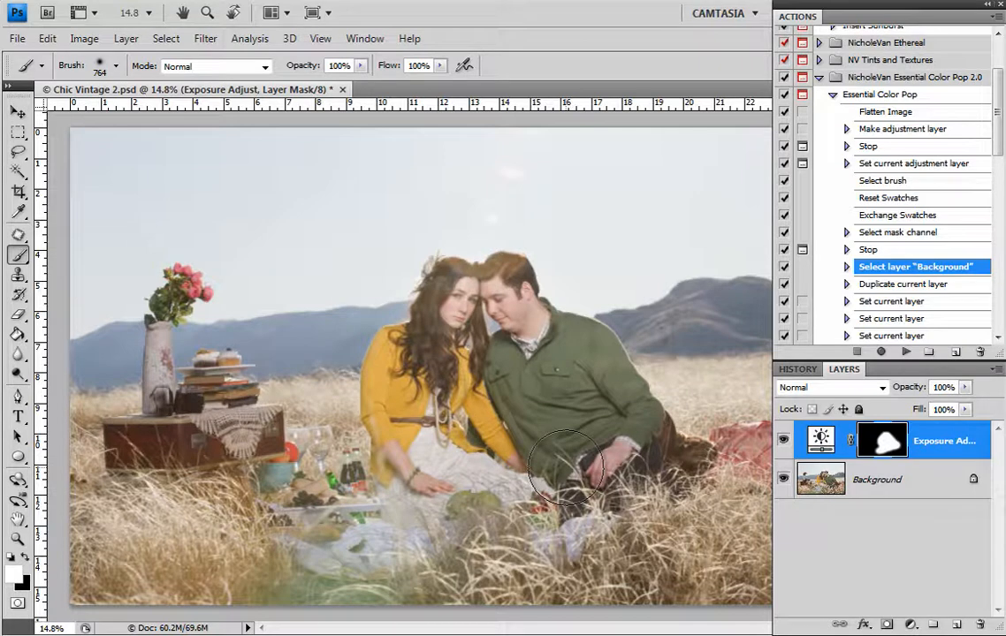
left_click(906, 351)
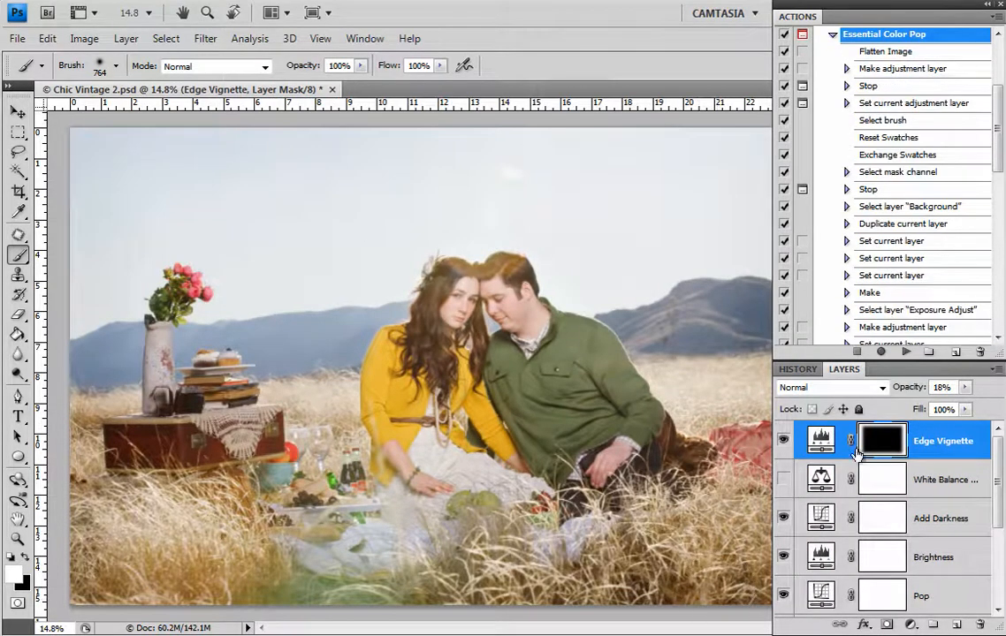
Step: Run the Soft Focus/Glamour Filter action on the Background layer
left_click(833, 37)
left_click(920, 250)
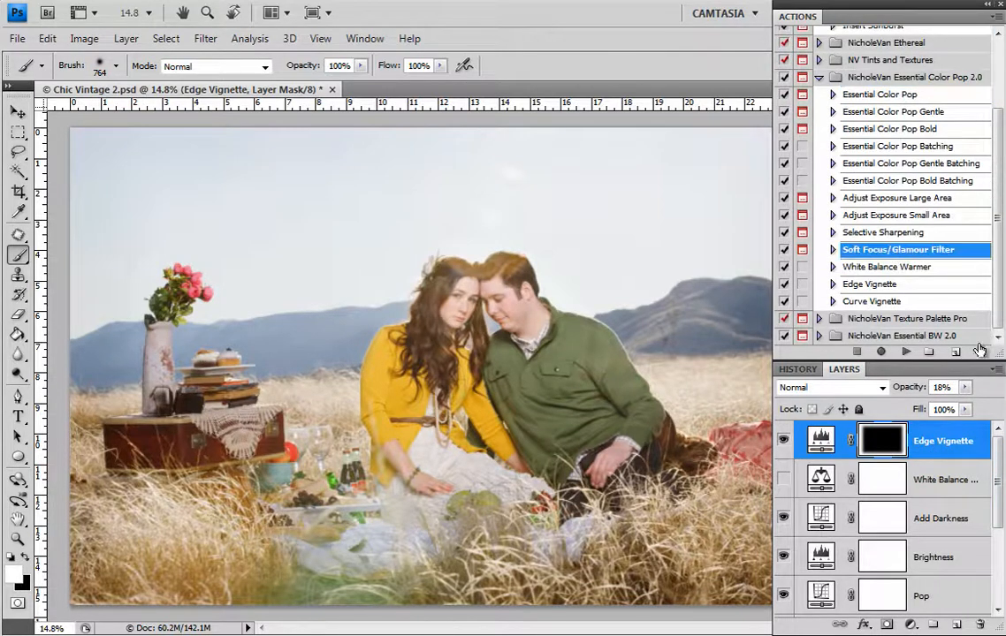
scroll(887, 442, "down", 3)
left_click(877, 599)
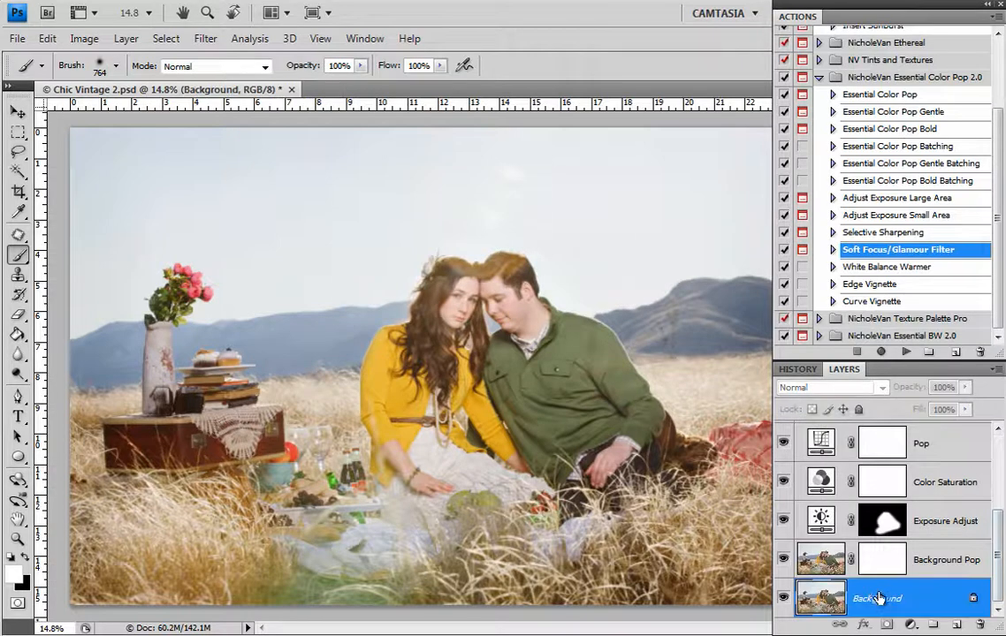
left_click(906, 352)
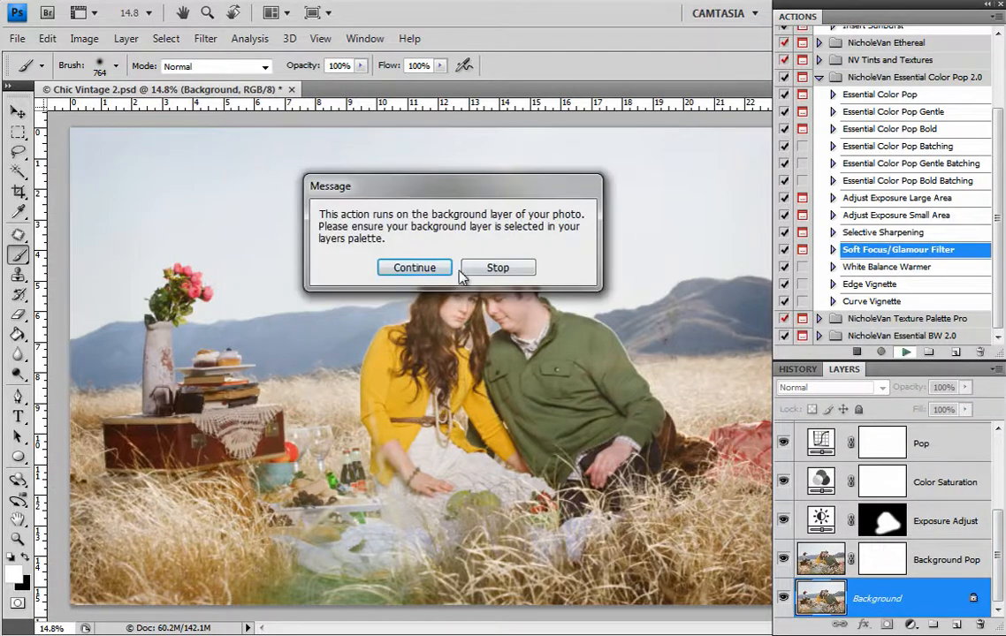
left_click(407, 265)
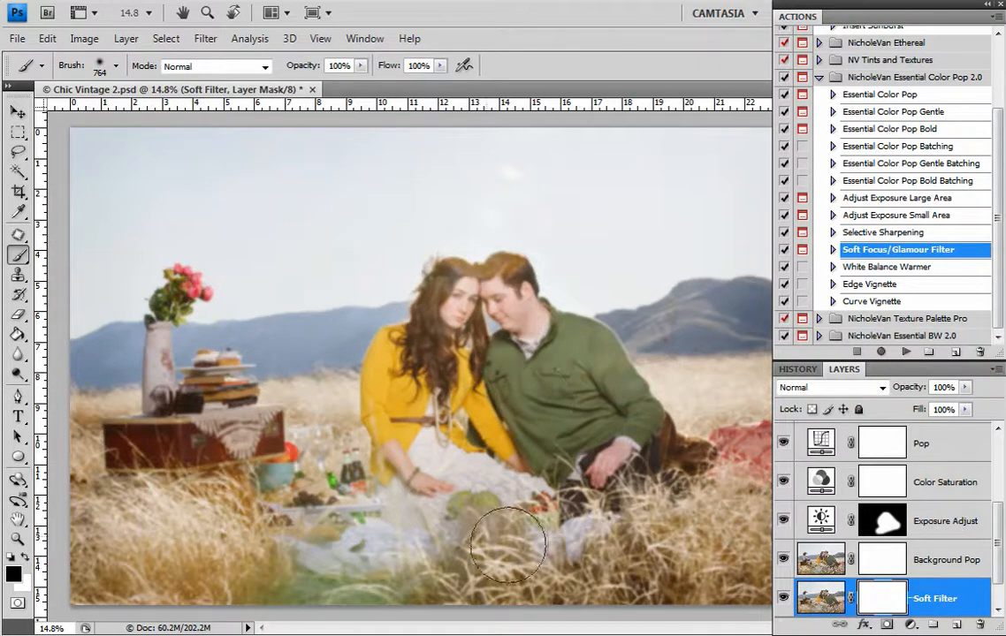
Step: Replace the Soft Filter layer's mask with a copy of the Exposure Adjust layer's mask
left_click(891, 528)
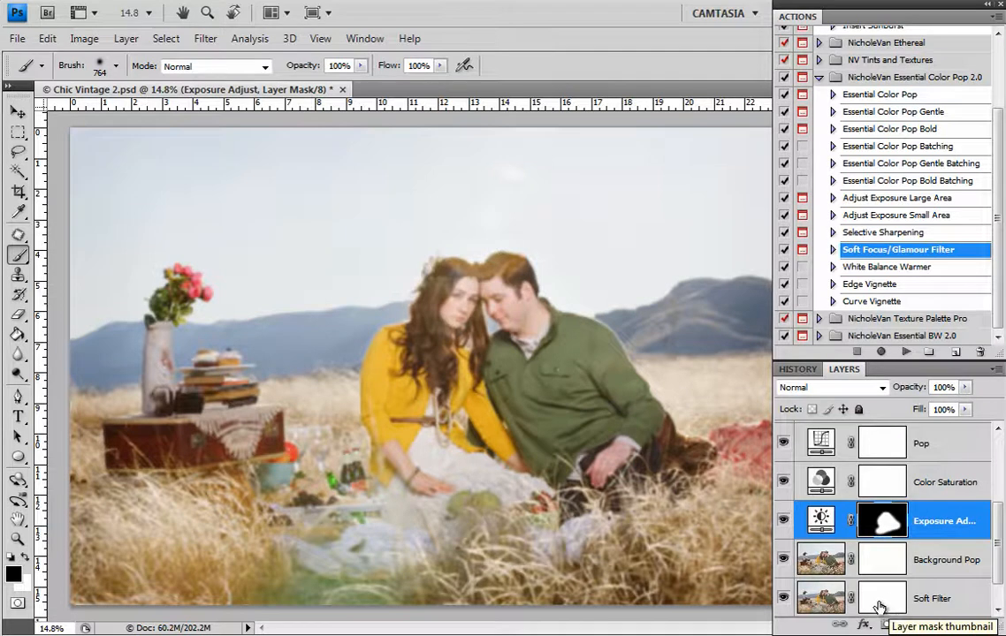
left_click_drag(883, 604, 882, 523)
left_click(393, 260)
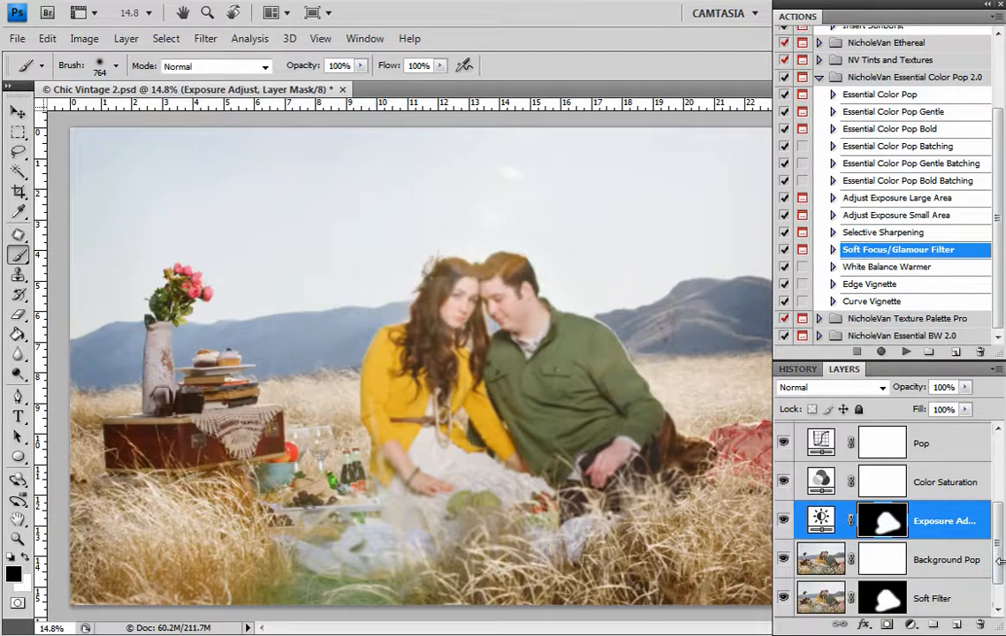
Step: Invert the Soft Filter layer's mask and lower the layer's opacity to 56%
scroll(891, 591, "down", 1)
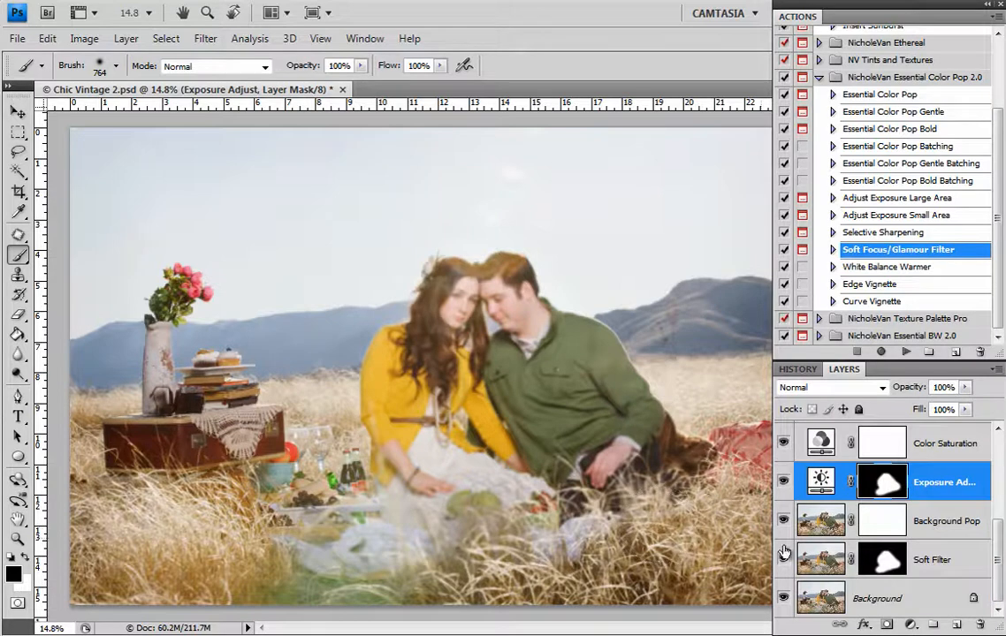
left_click(890, 559)
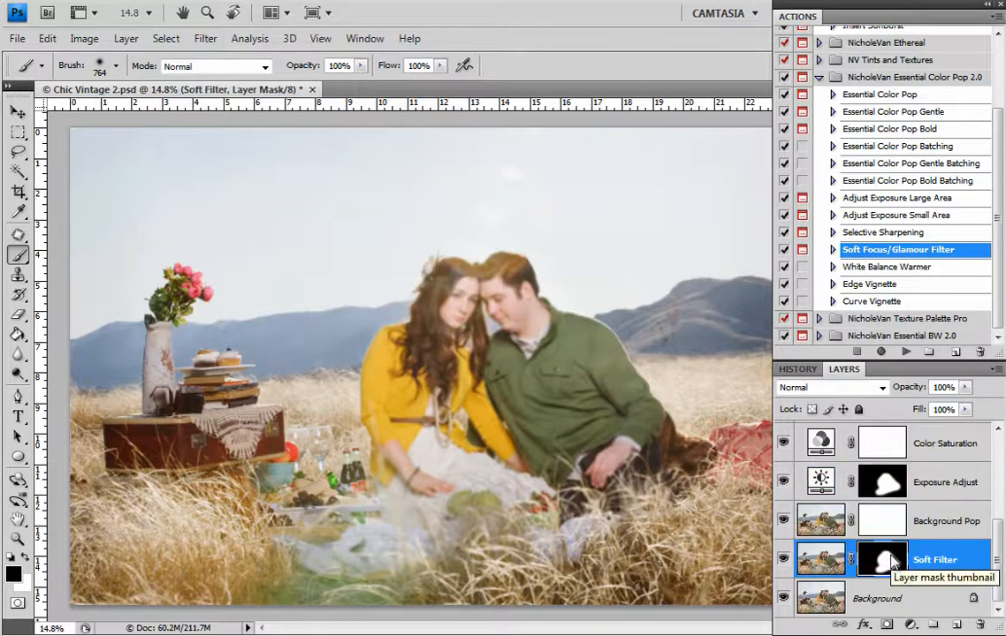
key("ctrl+i")
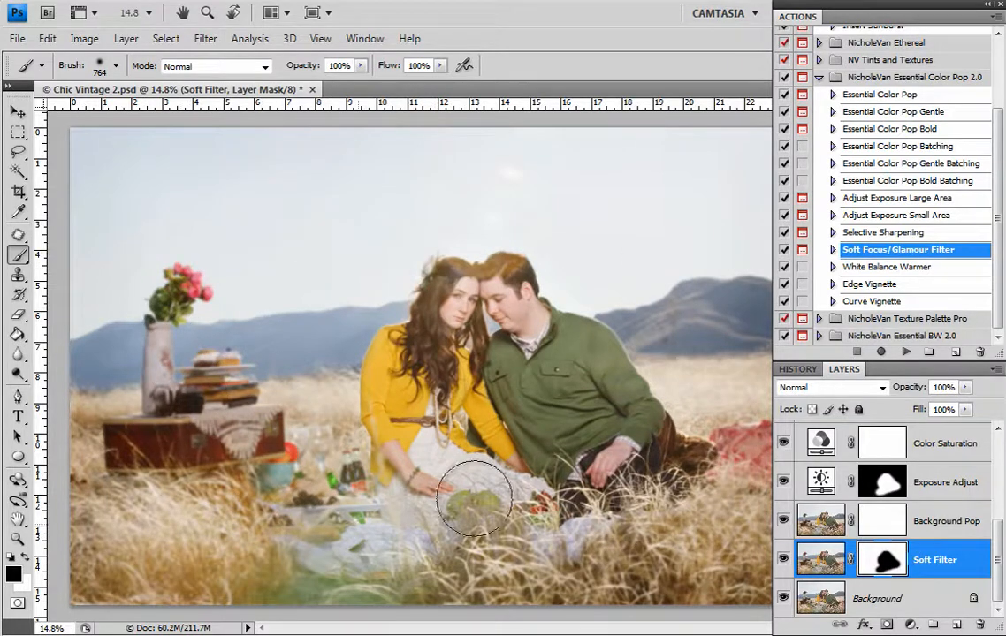
left_click(966, 393)
left_click_drag(966, 405, 926, 408)
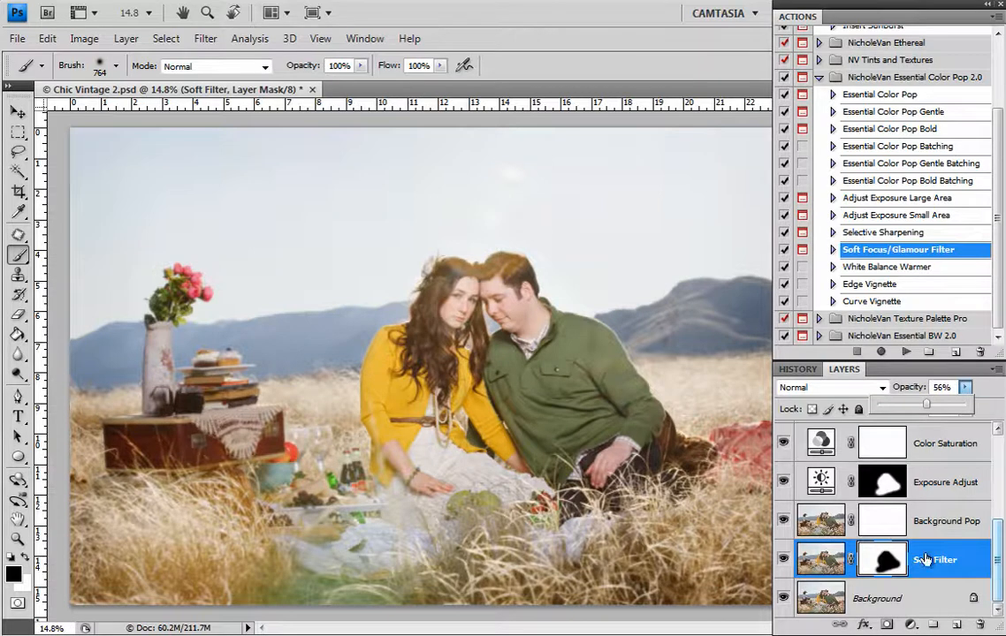
Step: Run Insert Sunflare Landscape above the Edge Vignette layer, using the second NV Sunflares image, converting its color profile and accepting its placement
left_click_drag(997, 585, 997, 502)
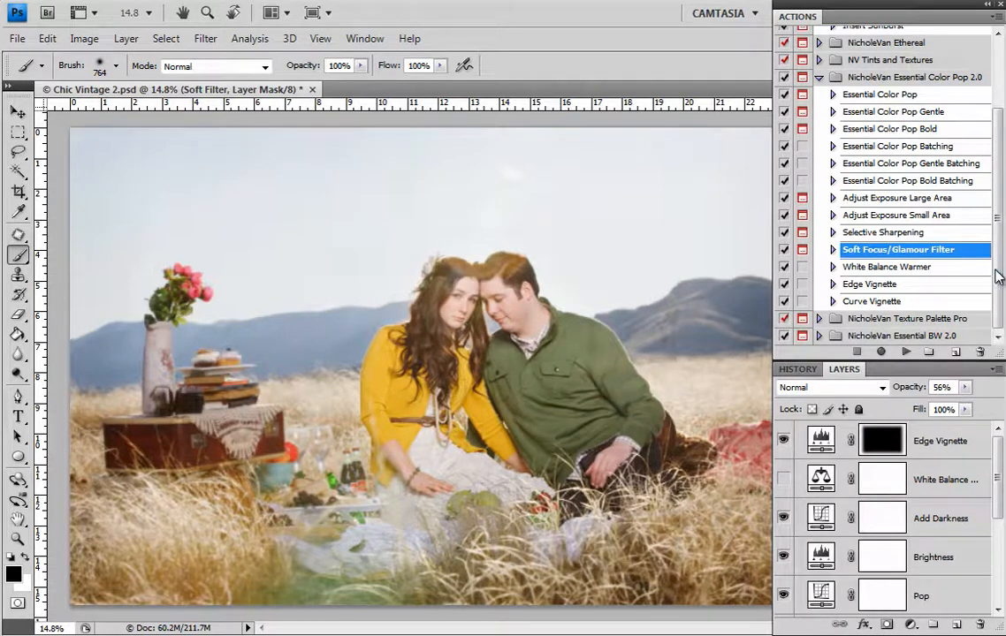
left_click(955, 441)
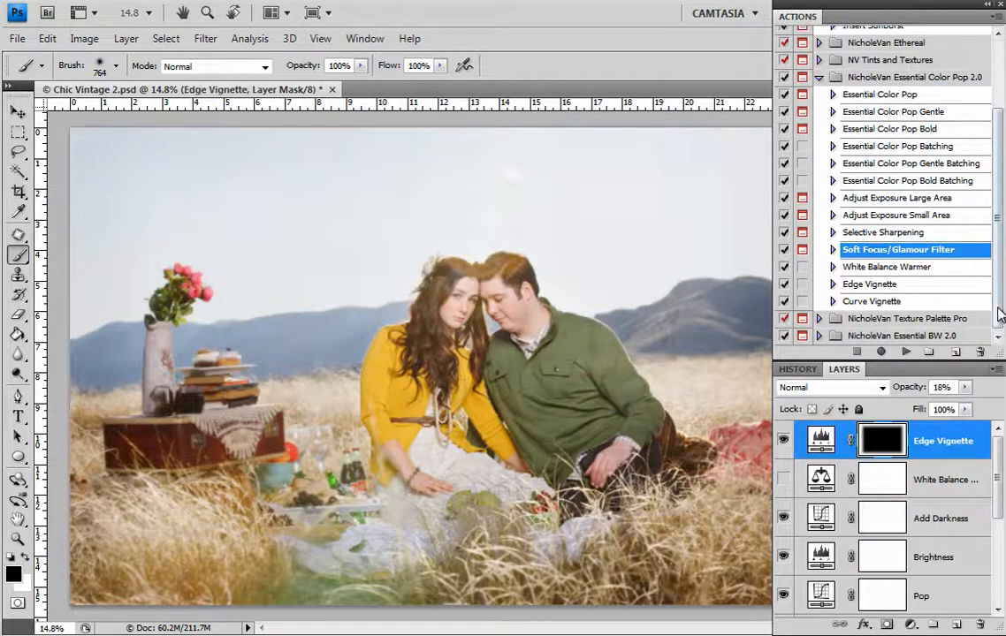
scroll(999, 314, "up", 2)
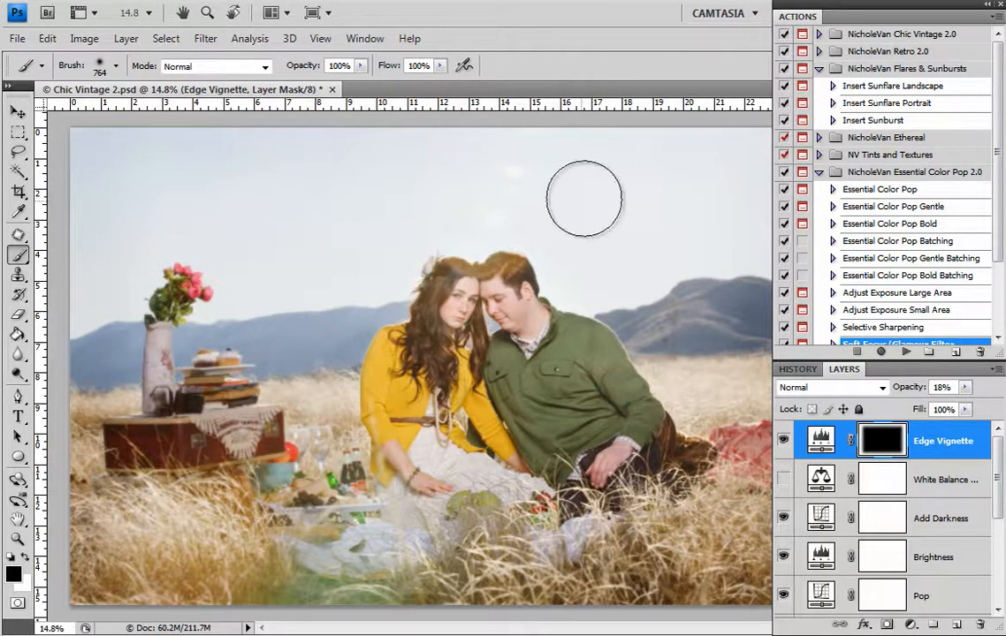
left_click(939, 88)
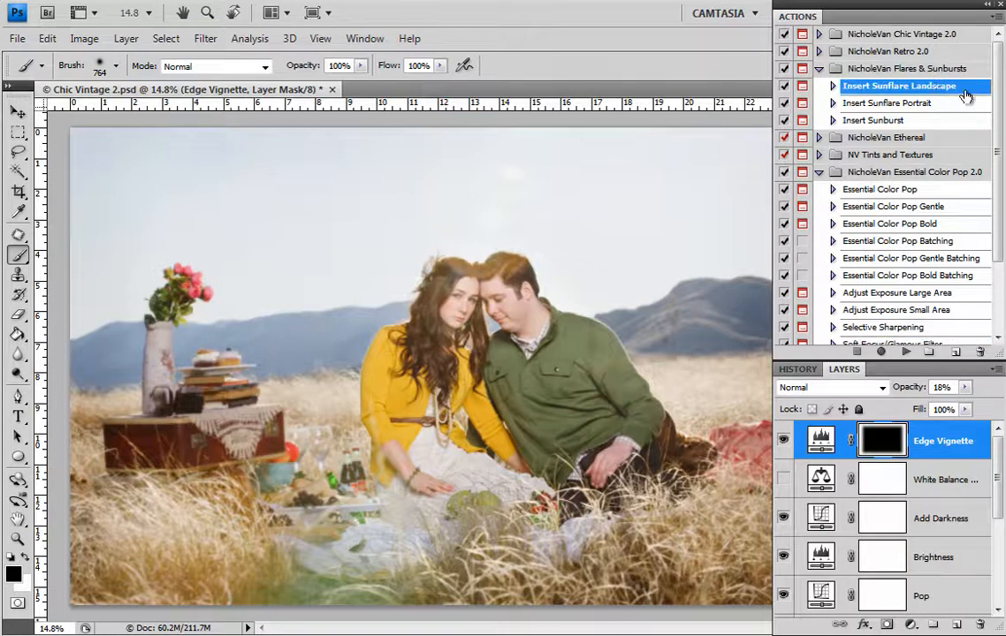
left_click(909, 353)
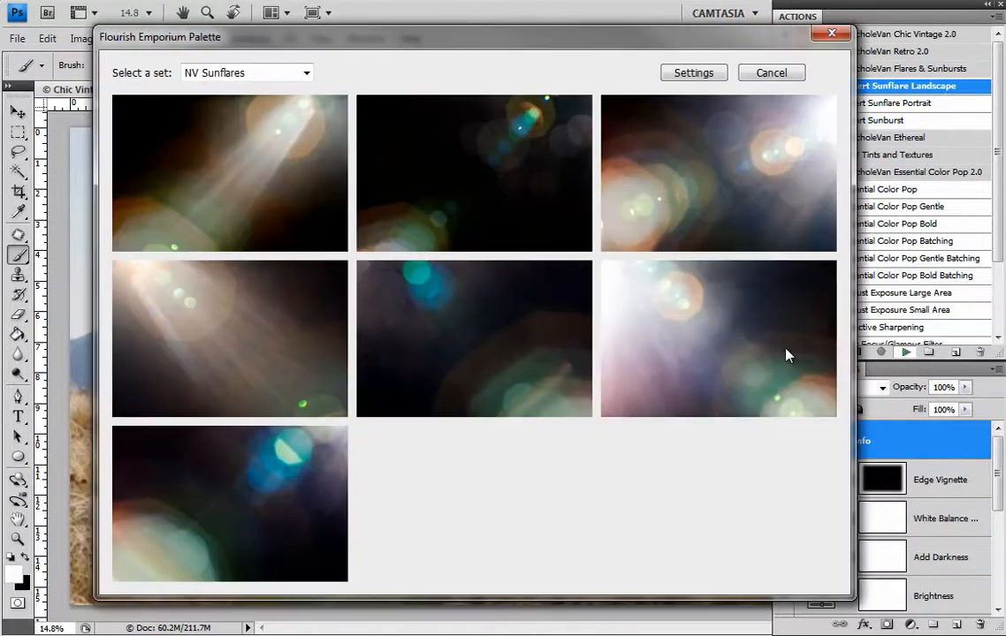
left_click(506, 183)
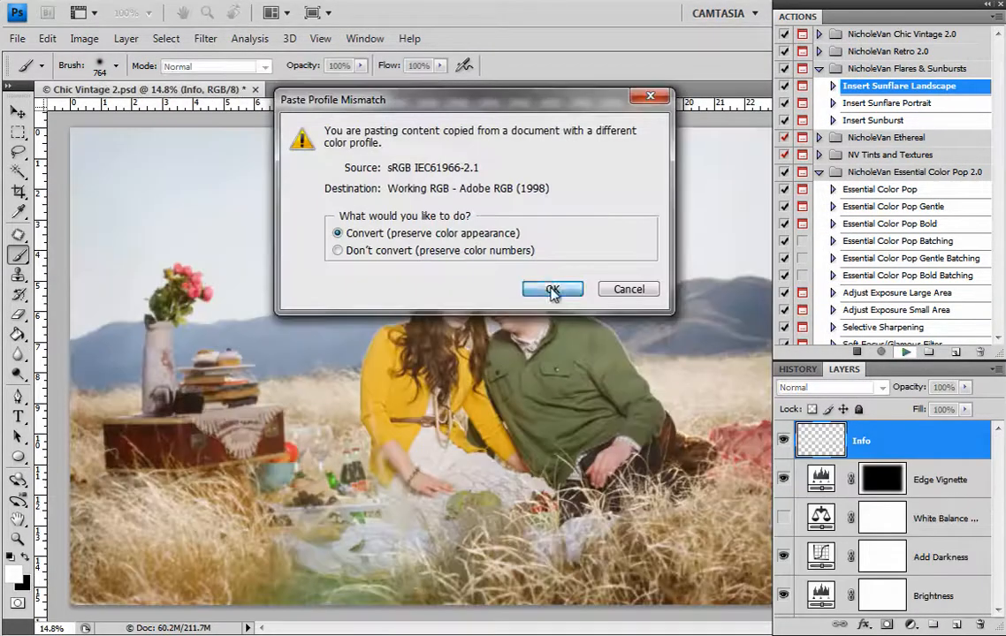
left_click(551, 289)
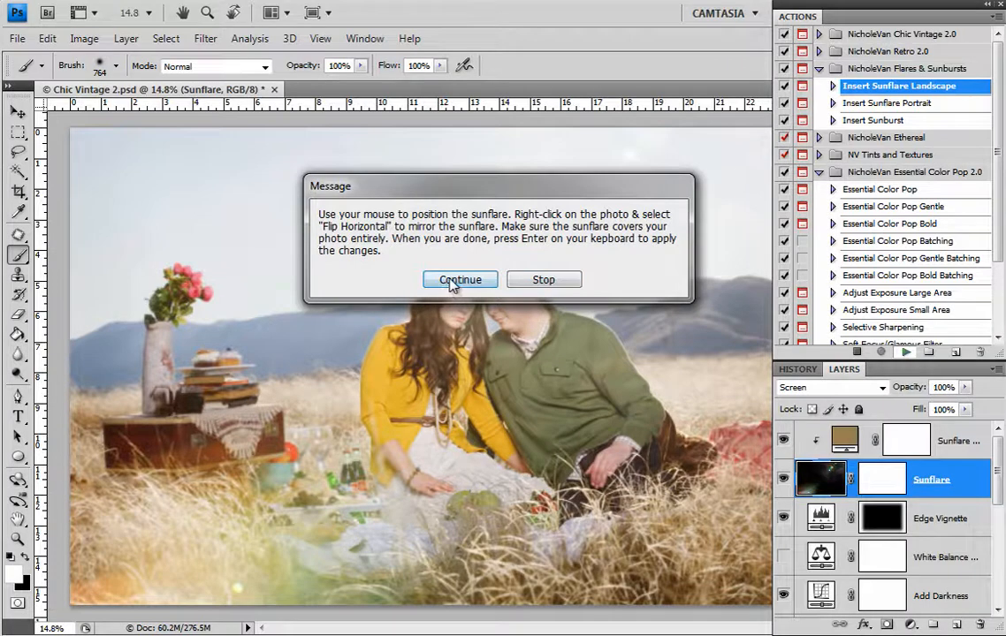
left_click(448, 287)
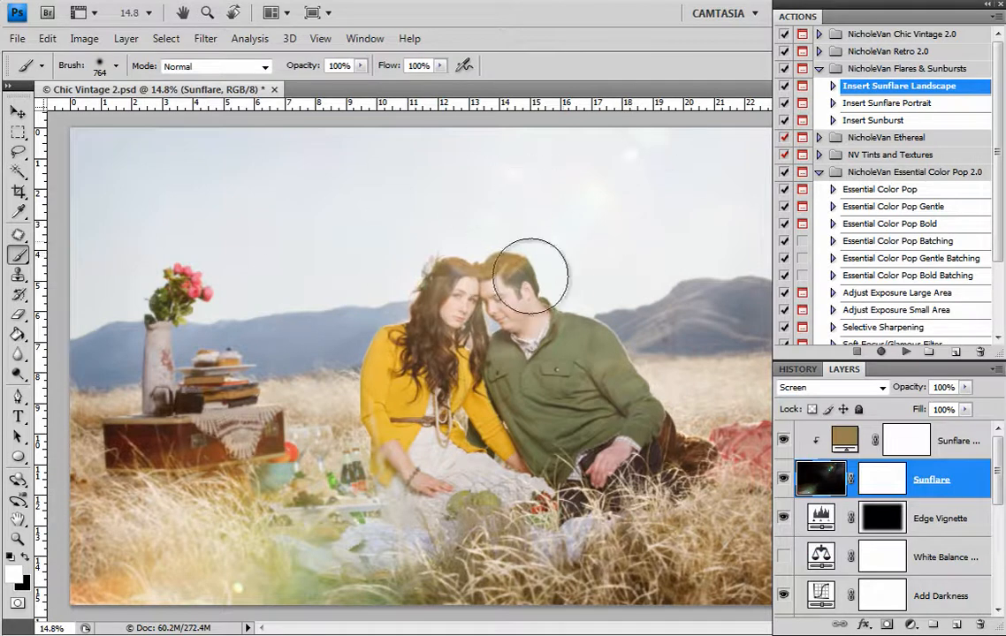
Step: Hide and show the Sunflare layer to compare the photo with and without the flare
left_click(783, 478)
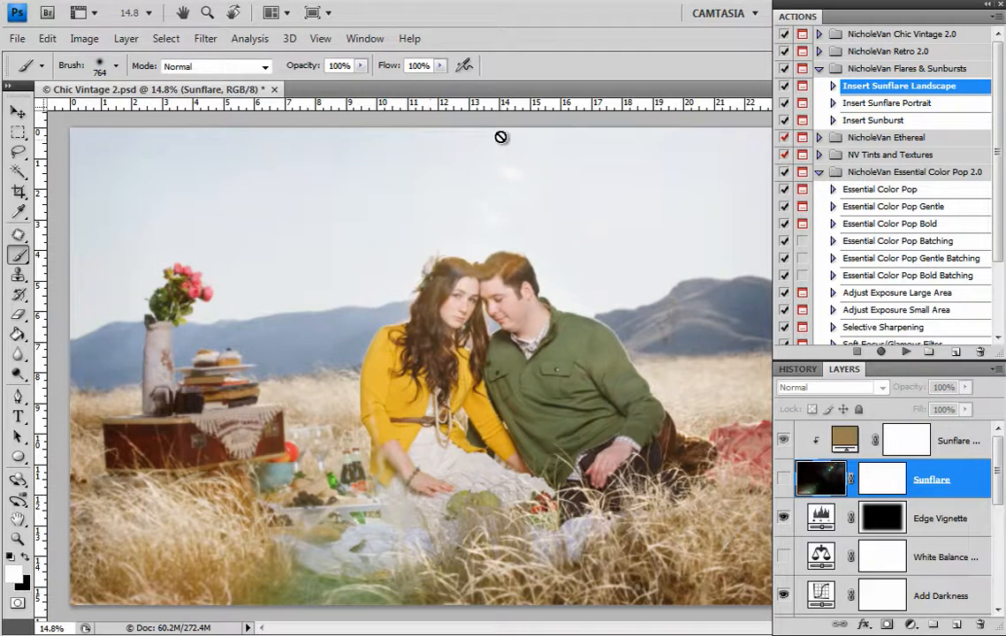
left_click(783, 478)
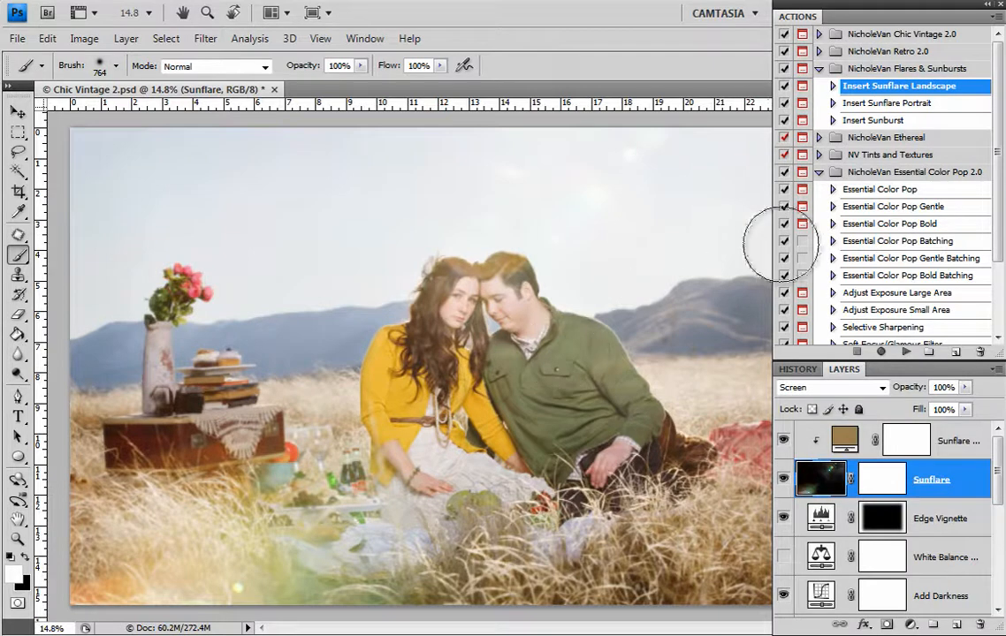
Step: Select the Cashmere Vintage action in the NV Tints and Textures set and confirm F6 as its function key
left_click(818, 155)
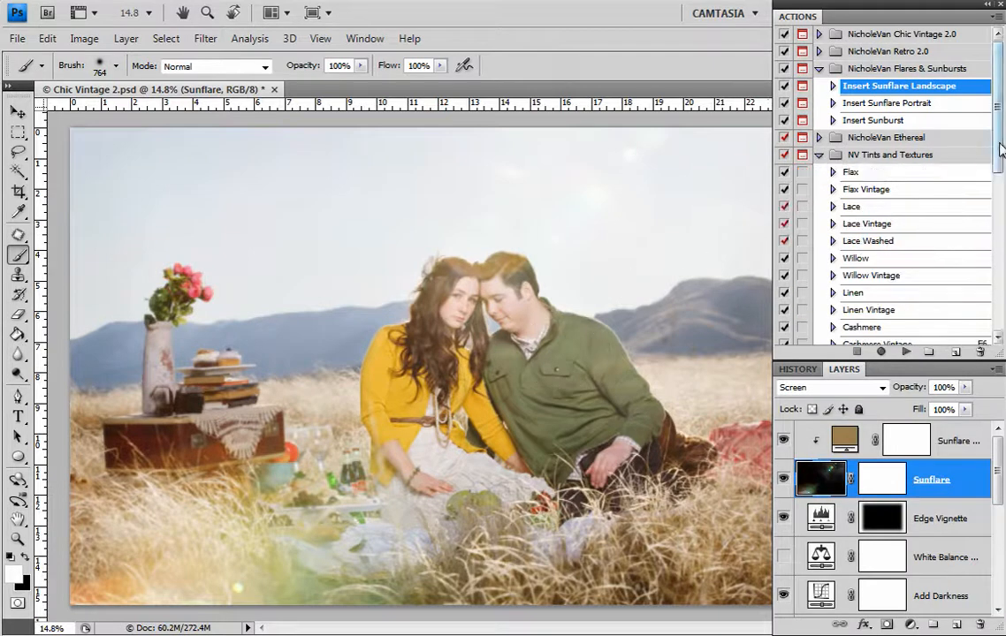
scroll(1001, 151, "down", 5)
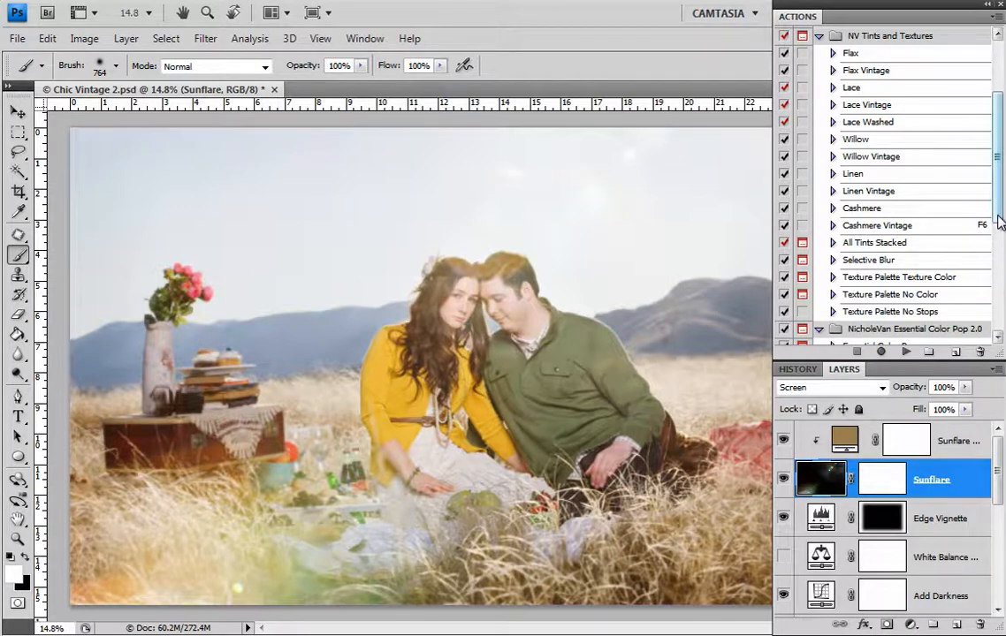
double_click(908, 228)
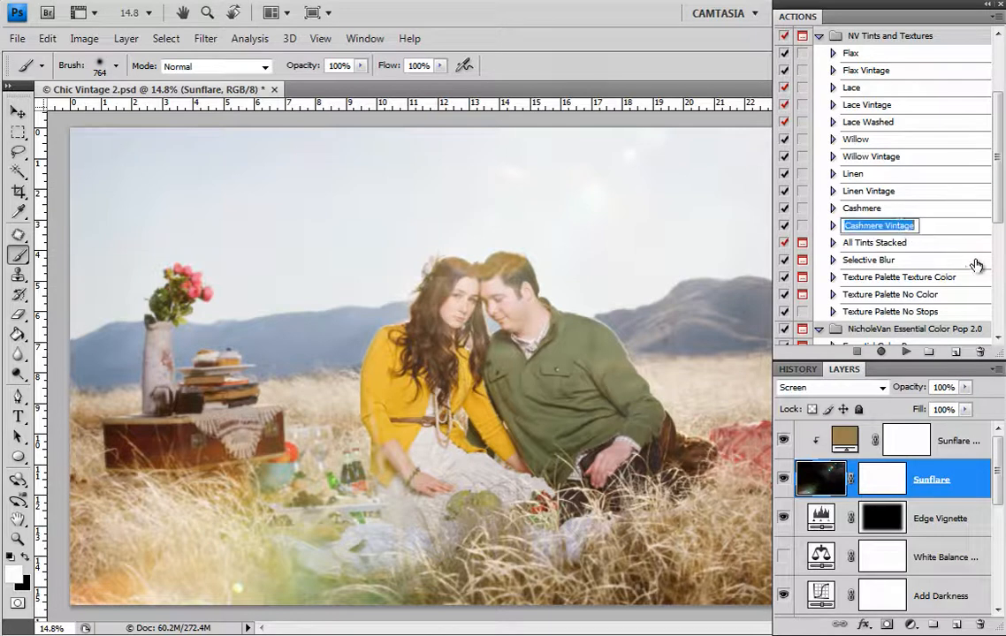
key("Return")
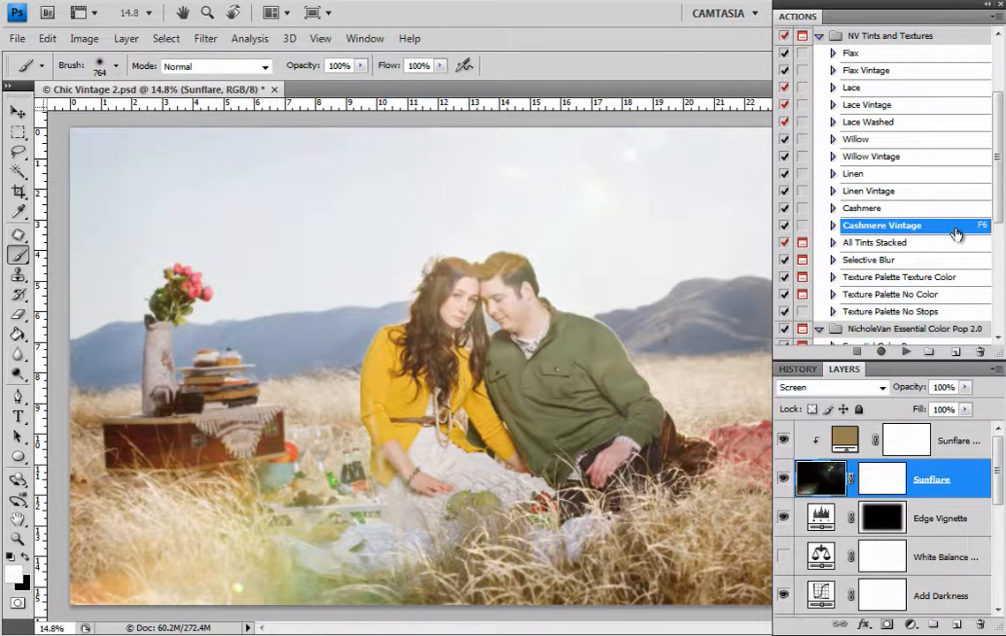
double_click(956, 230)
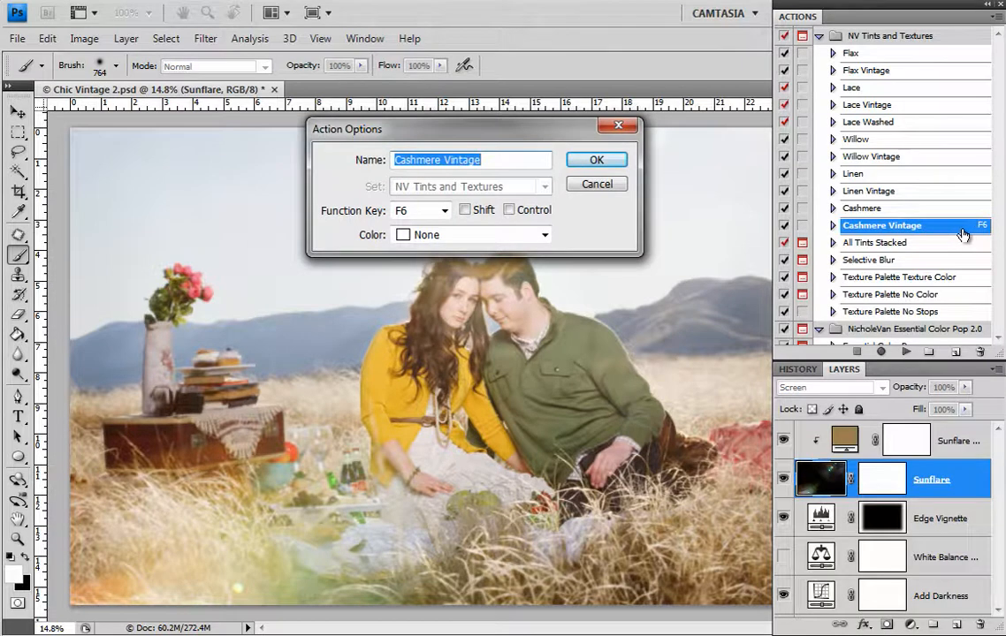
left_click(444, 211)
left_click(418, 315)
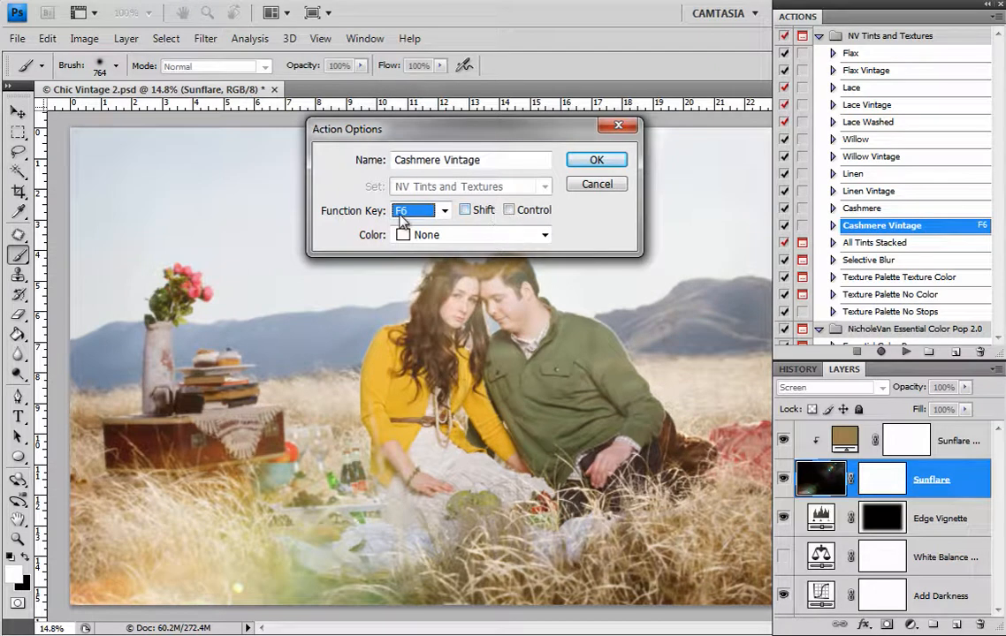
left_click(595, 161)
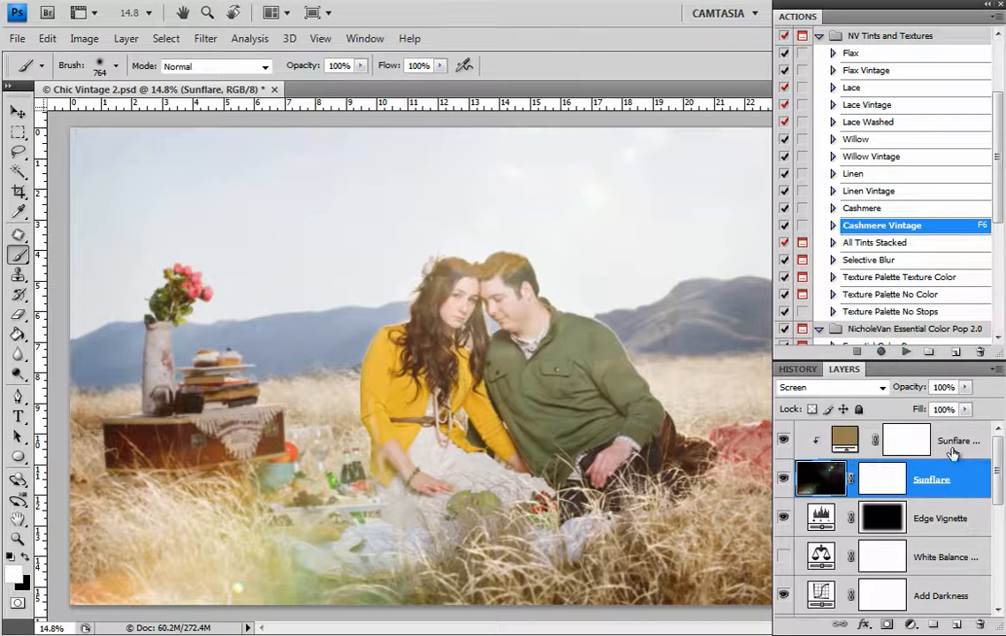
Step: Run the Cashmere Vintage action above the Edge Vignette layer
left_click(959, 526)
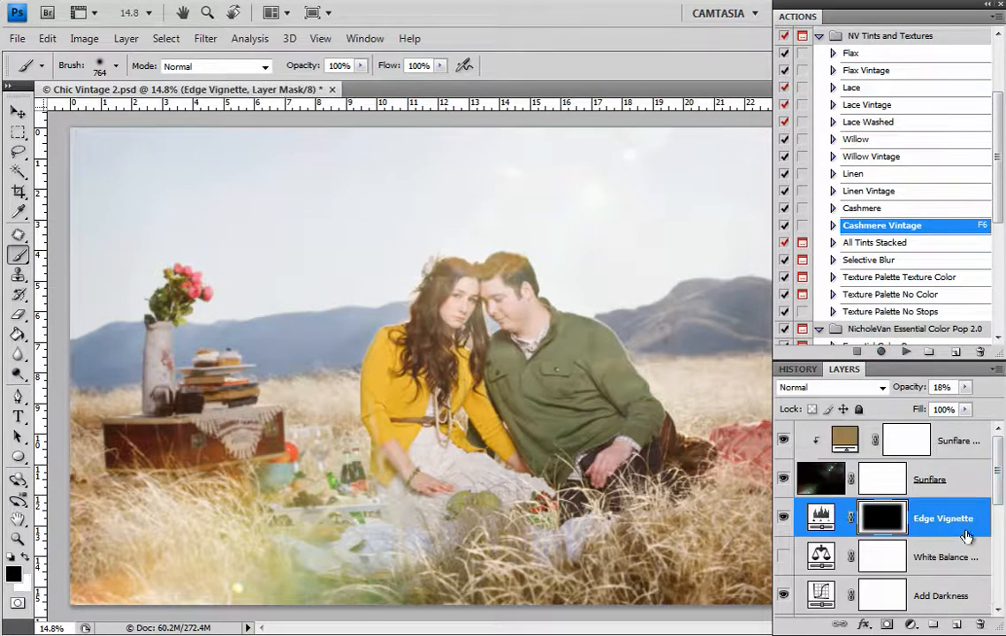
left_click(906, 352)
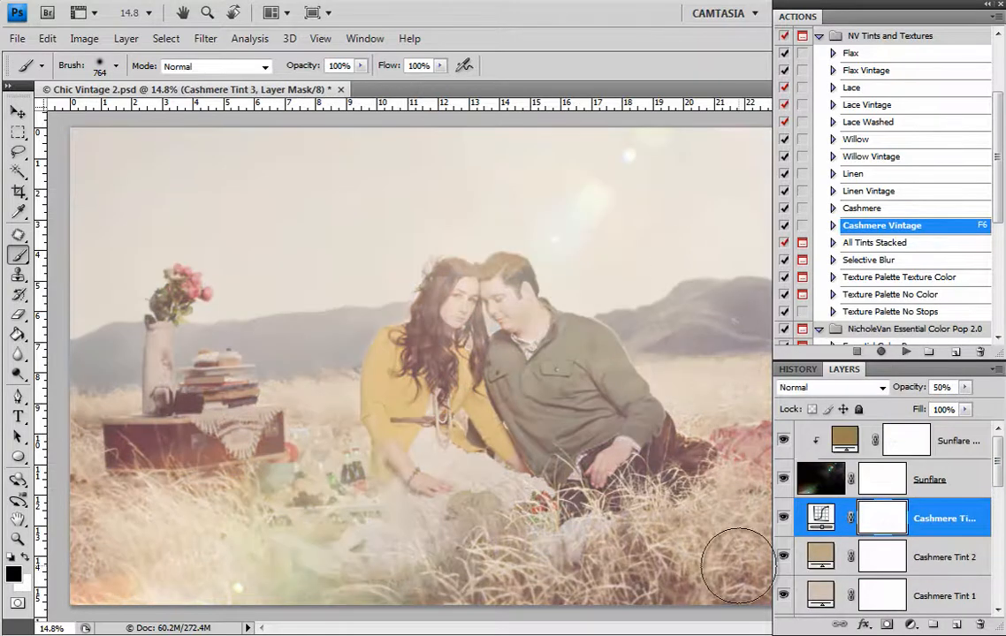
Step: Hide the Brightness layer and lower the Pop layer's opacity to 22%
left_click_drag(998, 455, 997, 536)
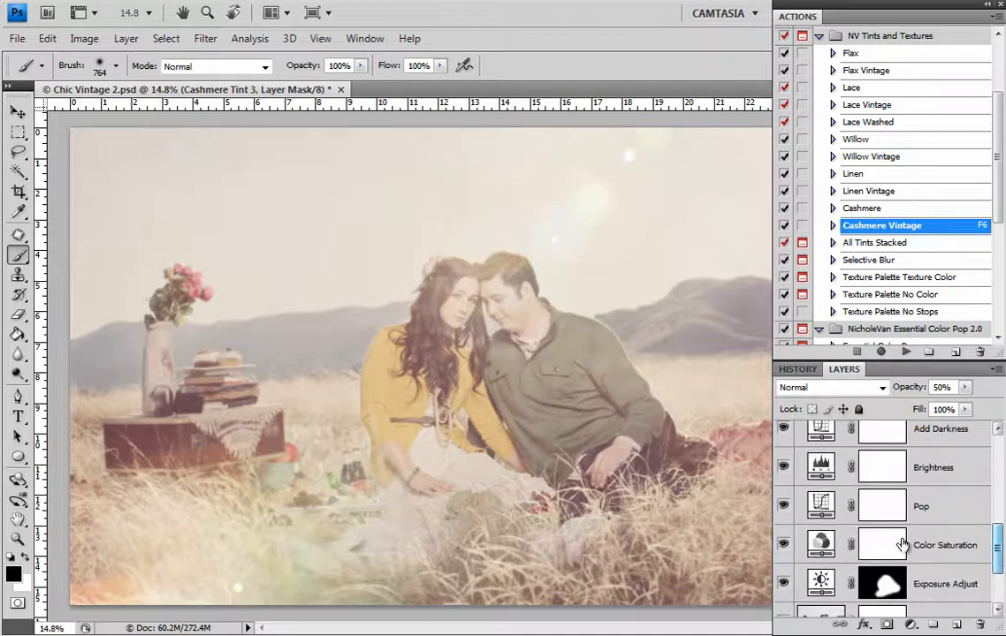
left_click(783, 468)
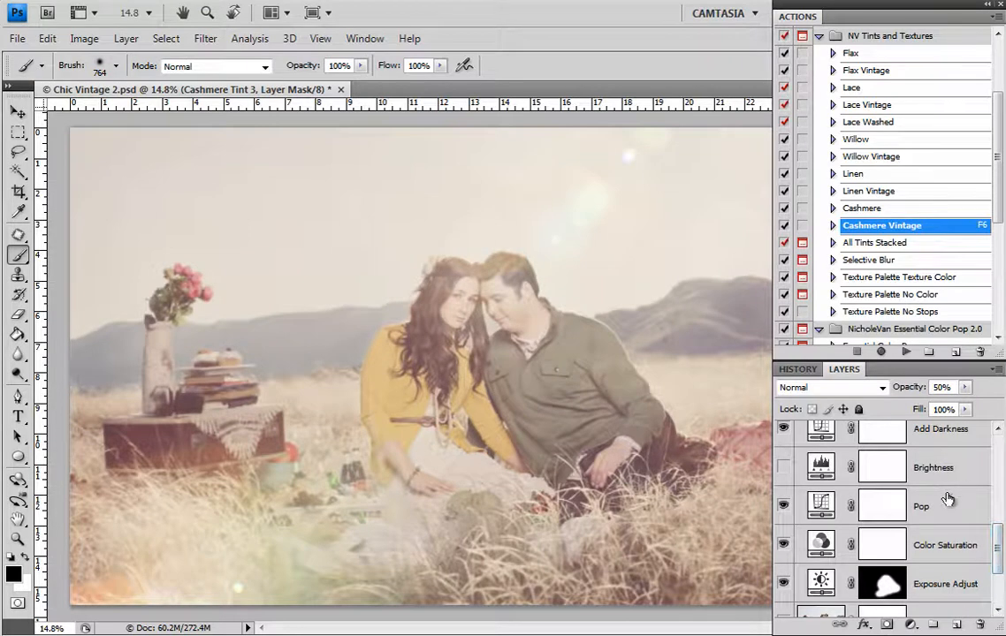
left_click(924, 508)
left_click_drag(964, 387, 929, 414)
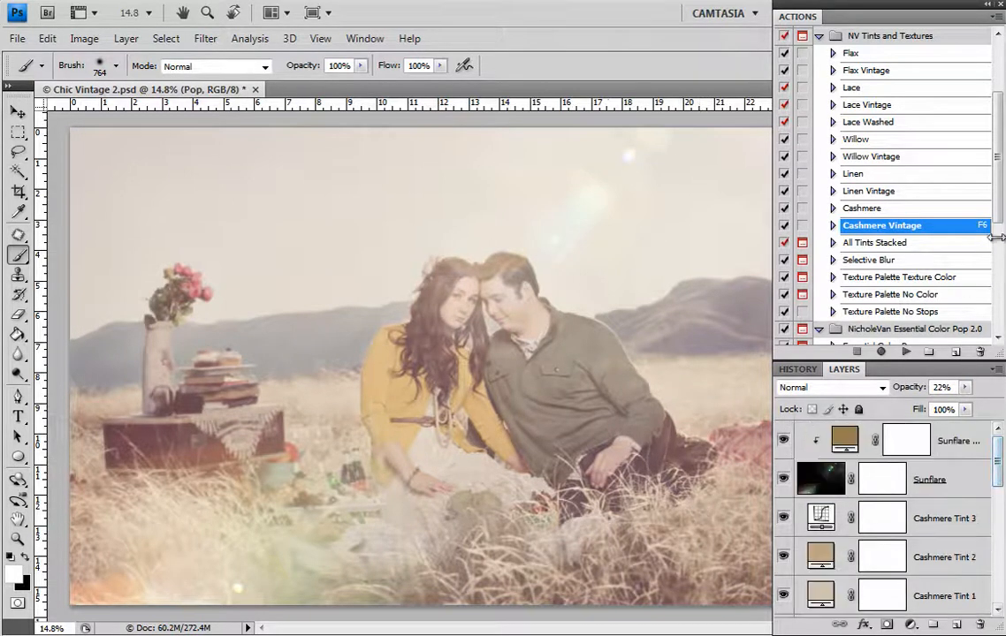
Step: Run the Texture Palette Pro Color action from the NicholeVan Texture Palette Pro set
left_click_drag(999, 213, 1000, 321)
left_click(950, 326)
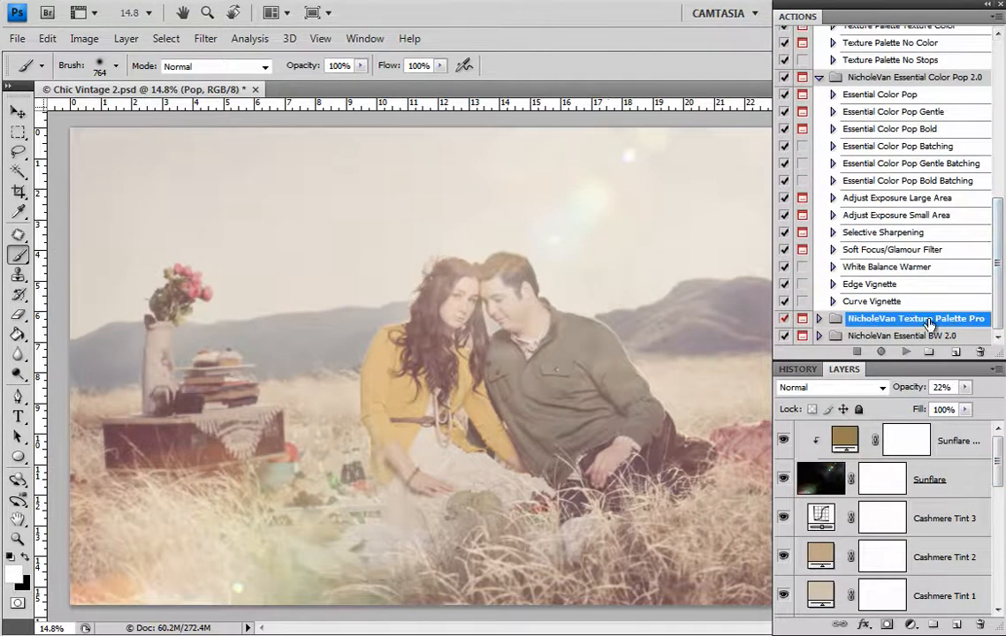
left_click(818, 318)
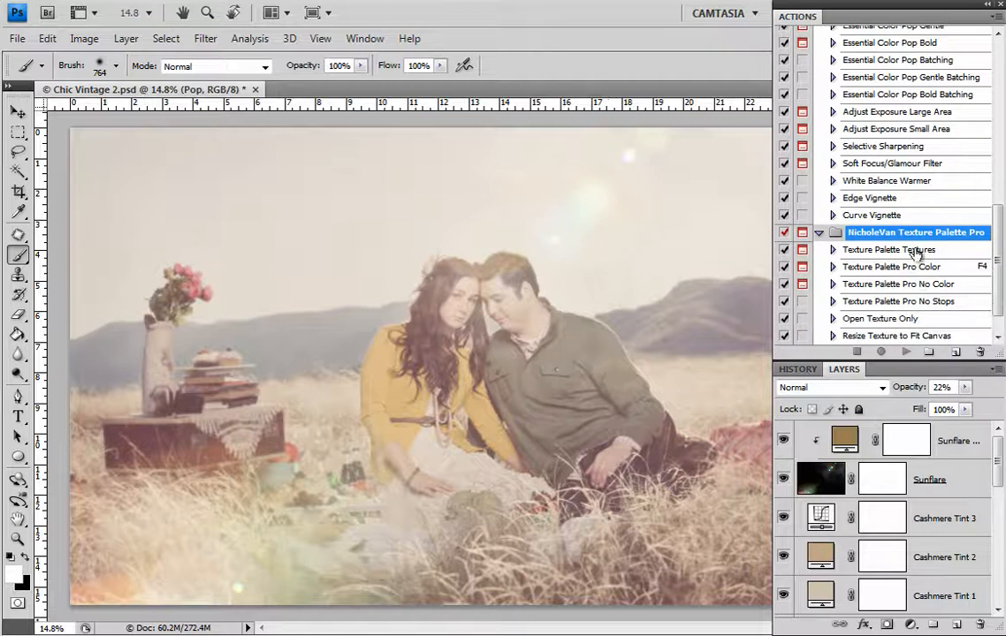
left_click(919, 268)
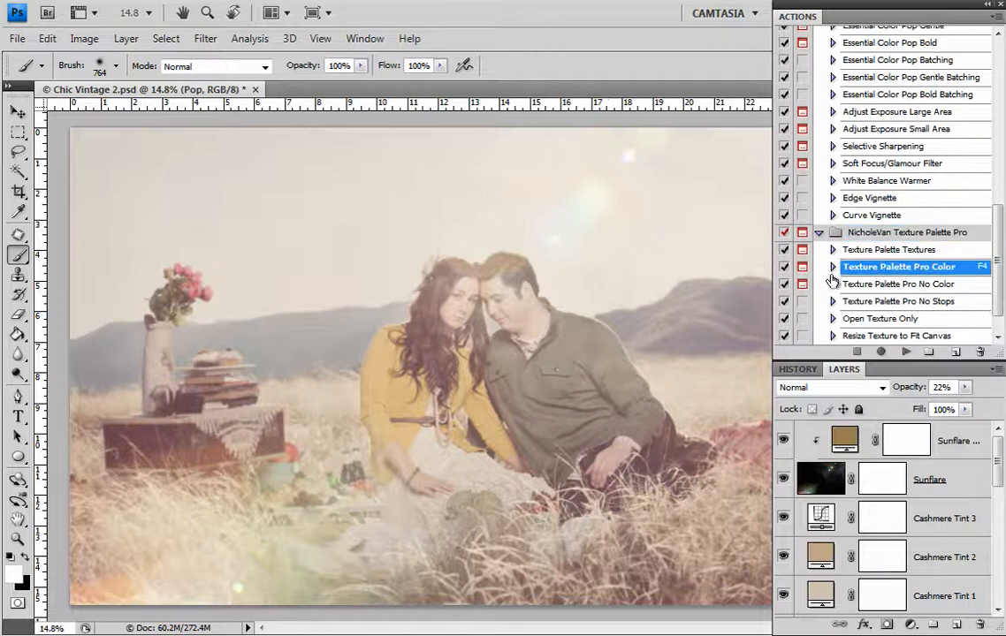
left_click(879, 287)
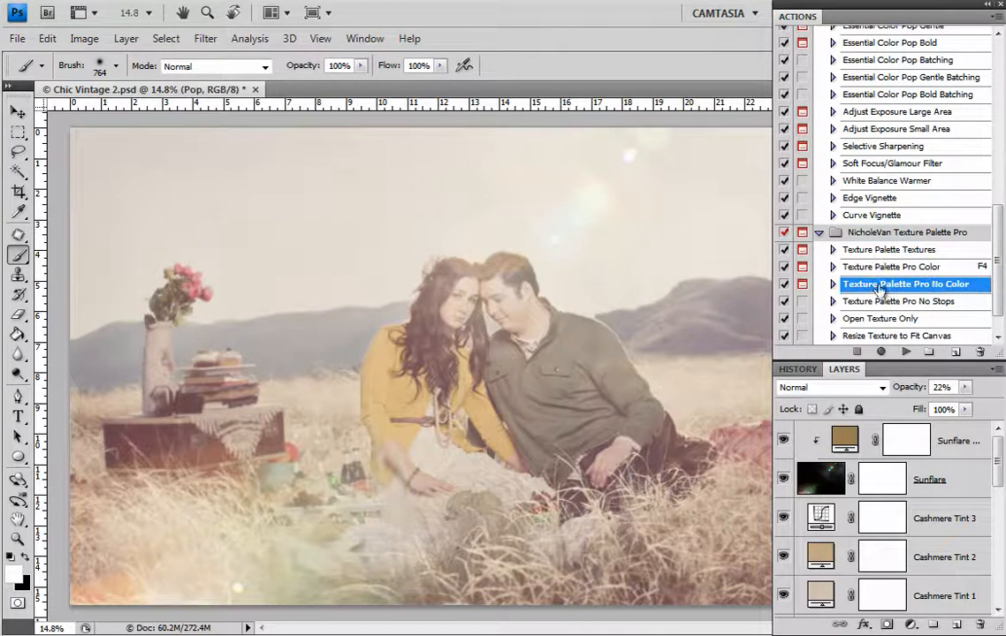
left_click(878, 269)
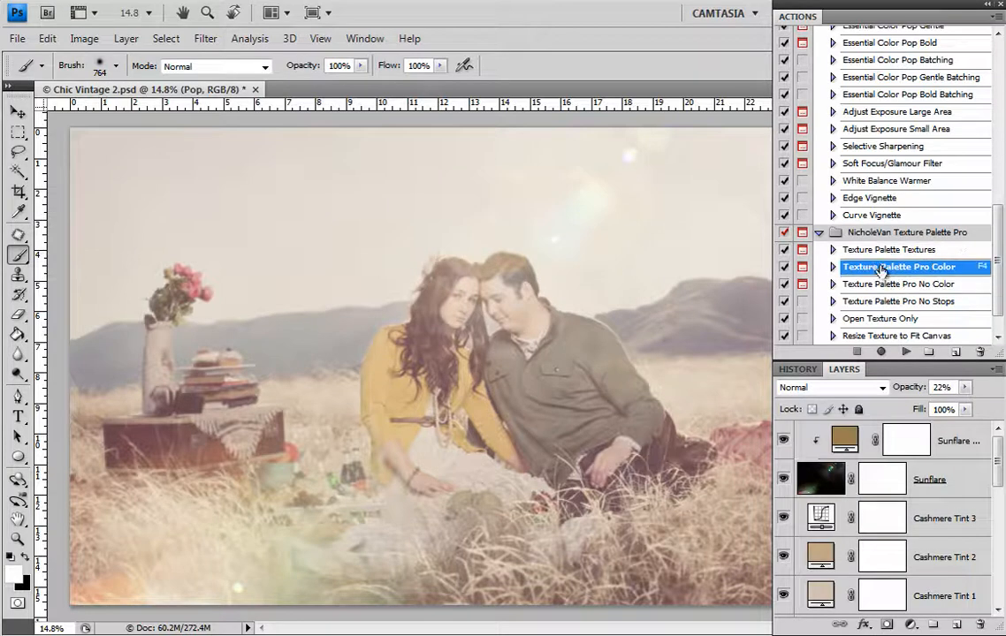
left_click(905, 352)
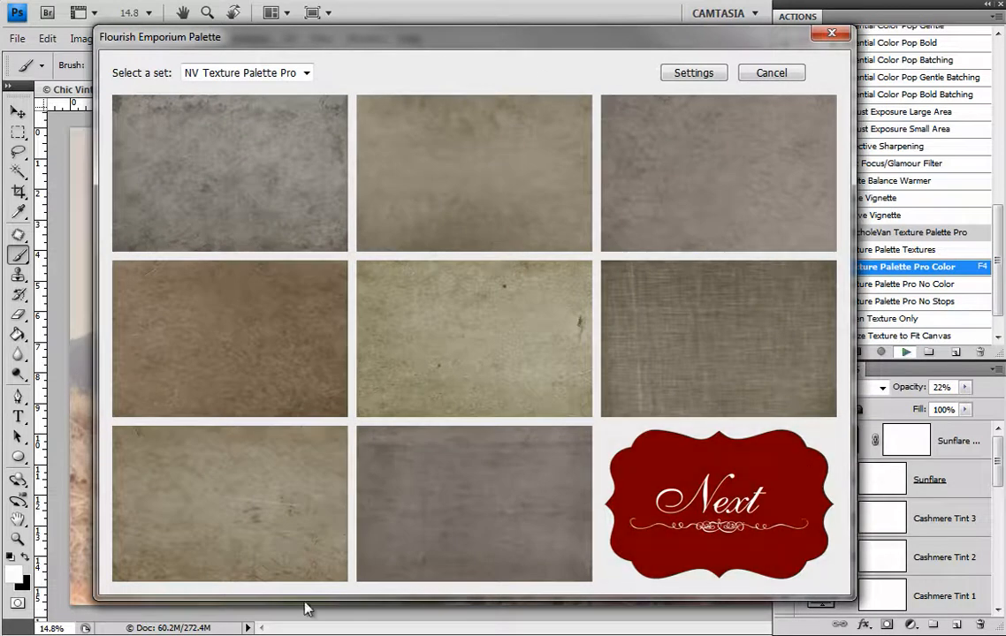
Step: Browse the textures of the NV Worn set in the texture palette
left_click(306, 74)
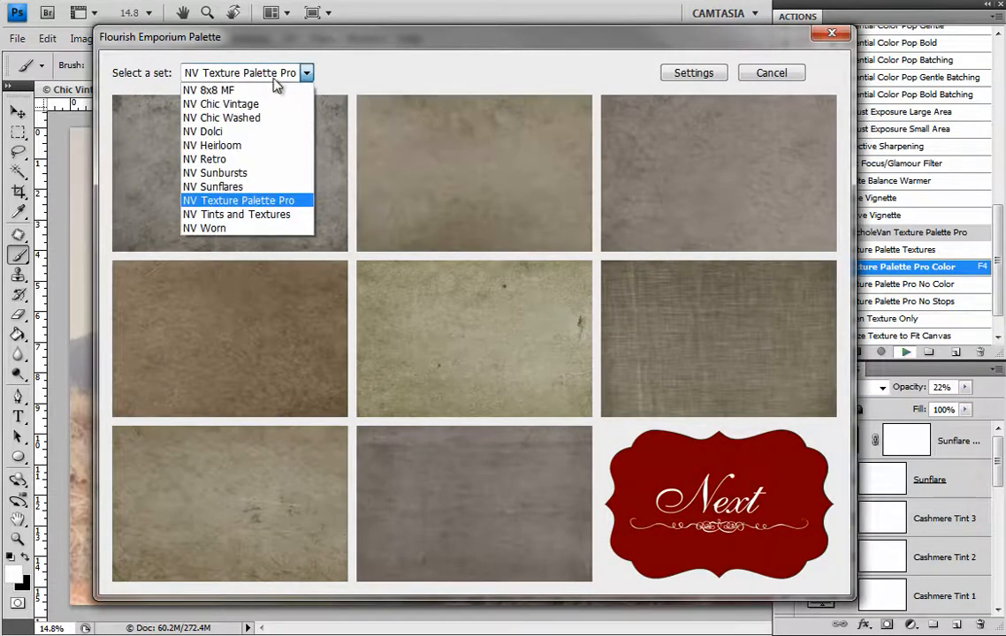
left_click(248, 228)
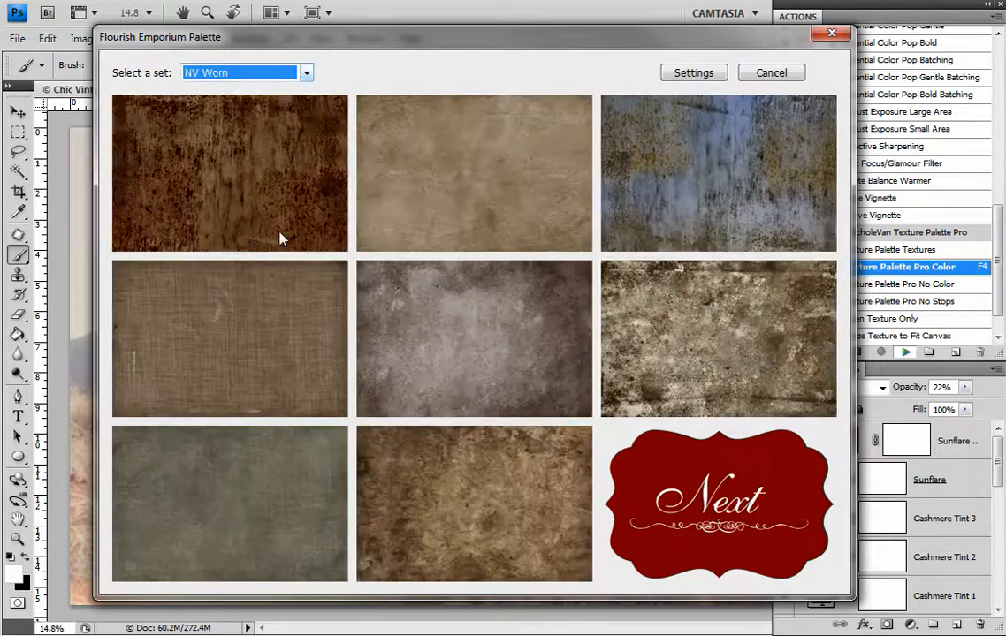
left_click(729, 530)
left_click(460, 500)
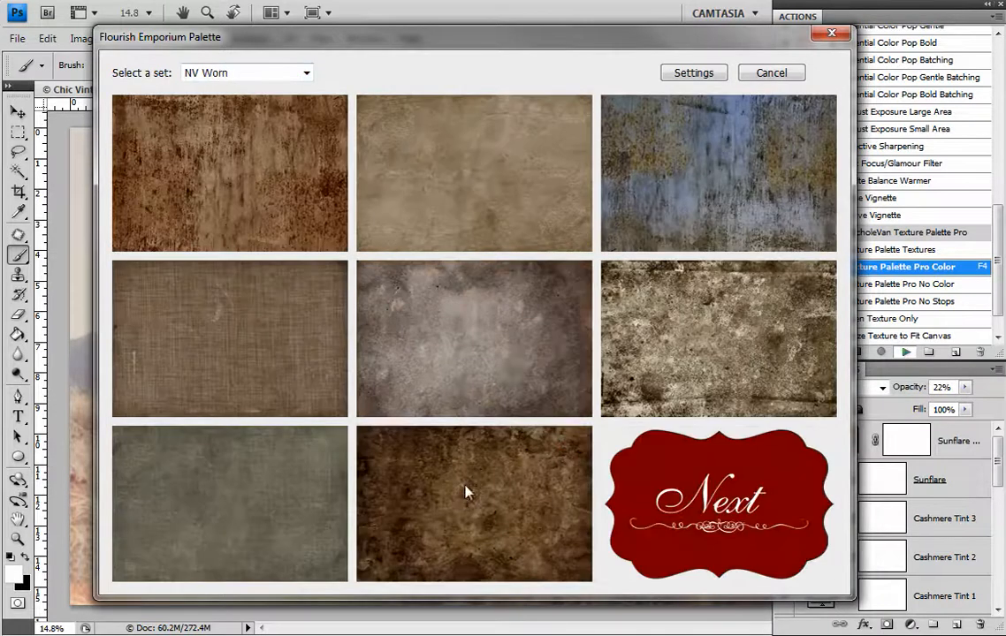
Step: Insert the yellowish texture from the last row of the NV Texture Palette Pro set's second page, converting its color profile
left_click(306, 73)
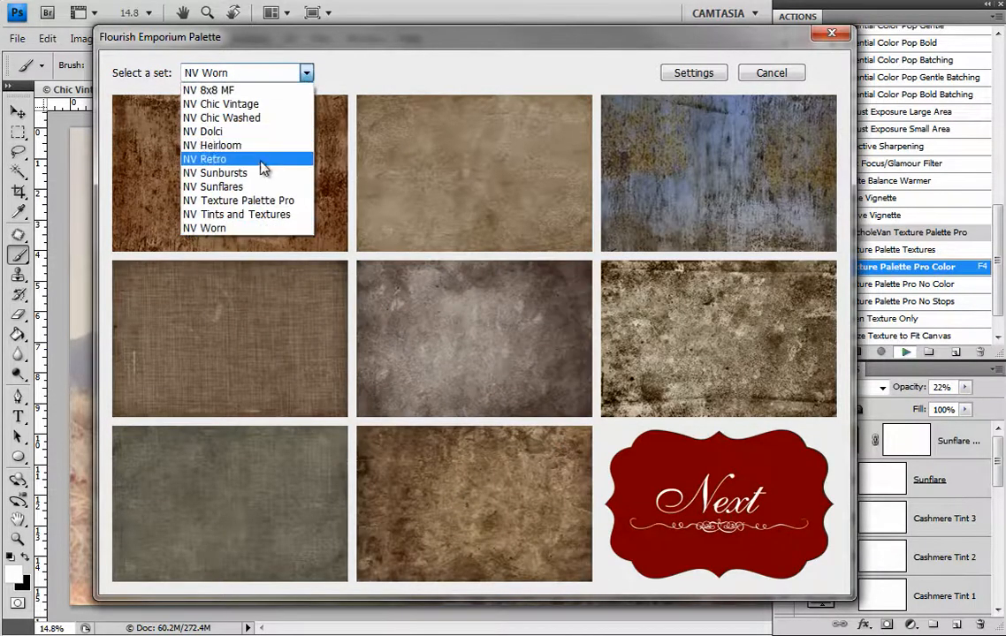
left_click(243, 201)
left_click(722, 529)
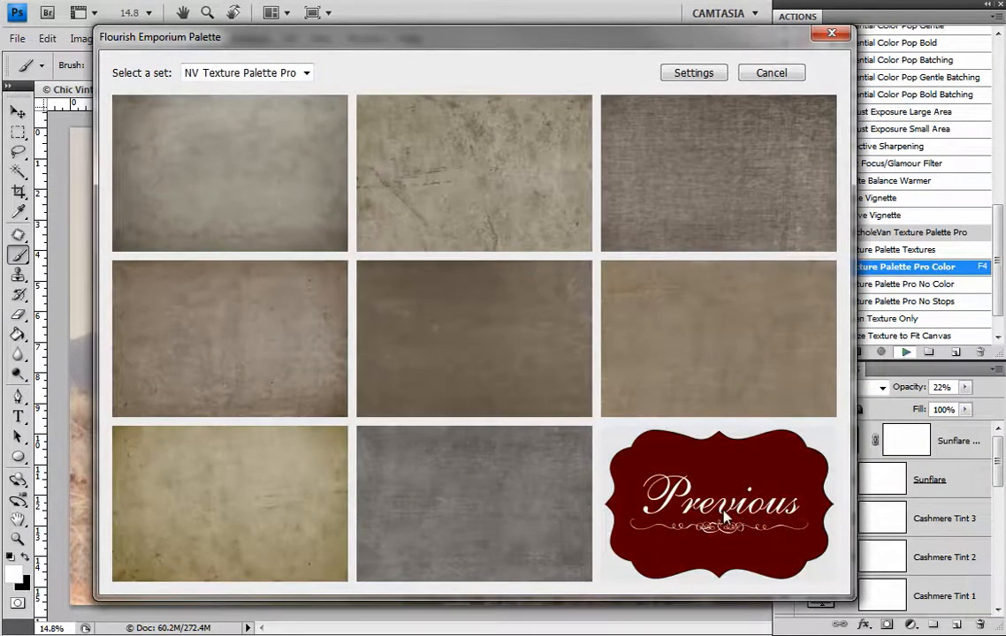
left_click(203, 545)
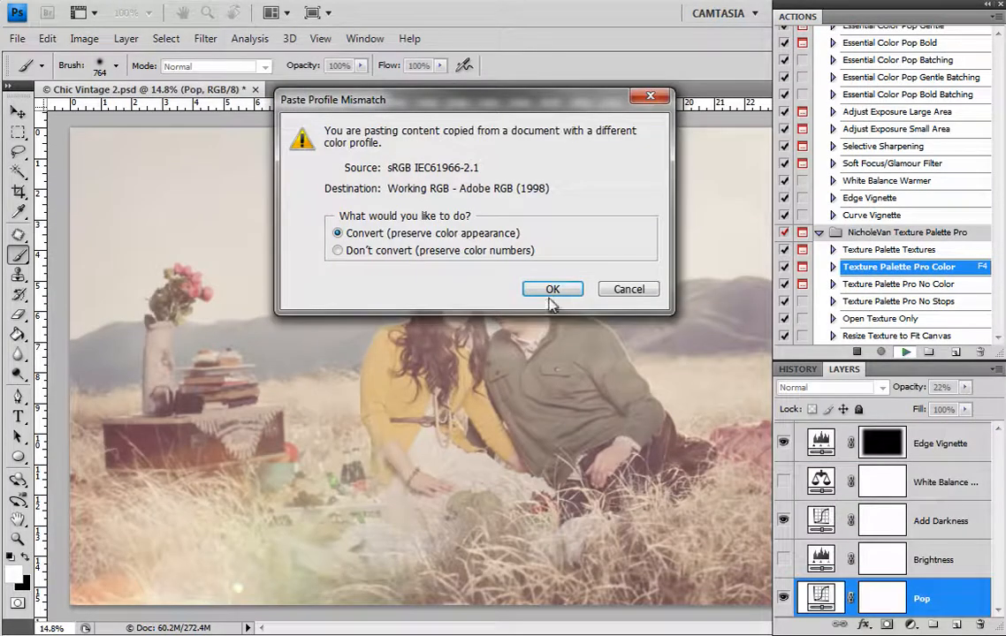
left_click(553, 288)
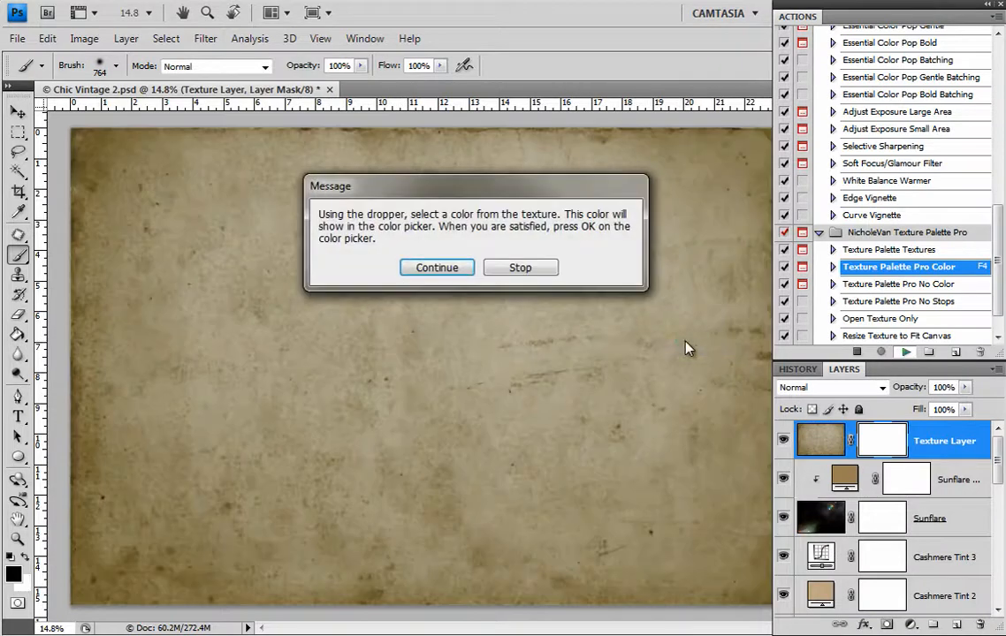
Step: Set the texture tint's color to the muted warm gray #918e82 and accept the texture's brightness and contrast at 0
left_click(440, 267)
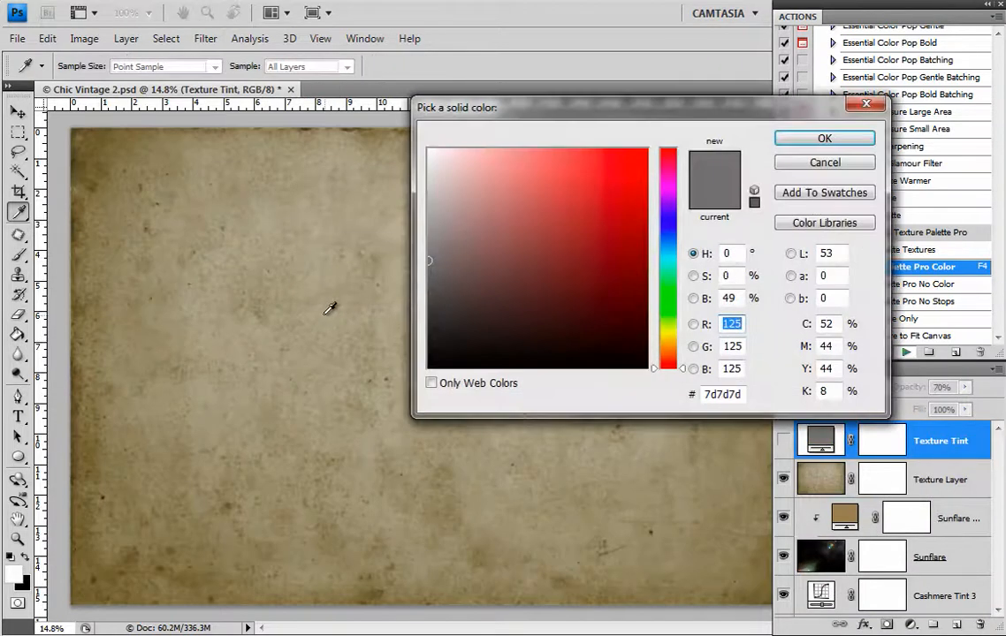
left_click(280, 274)
left_click_drag(470, 214, 448, 243)
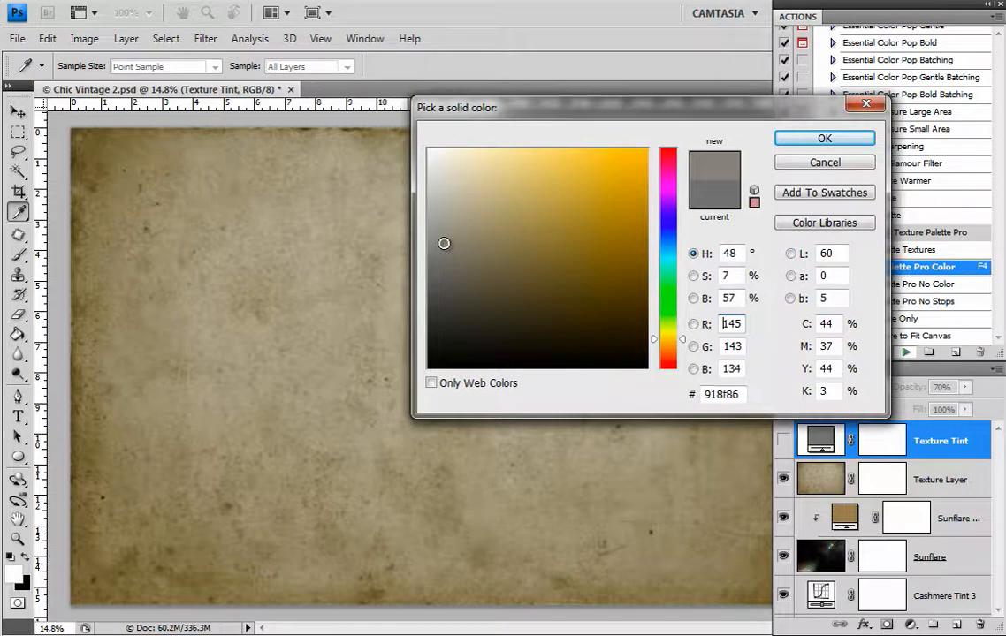
left_click(451, 243)
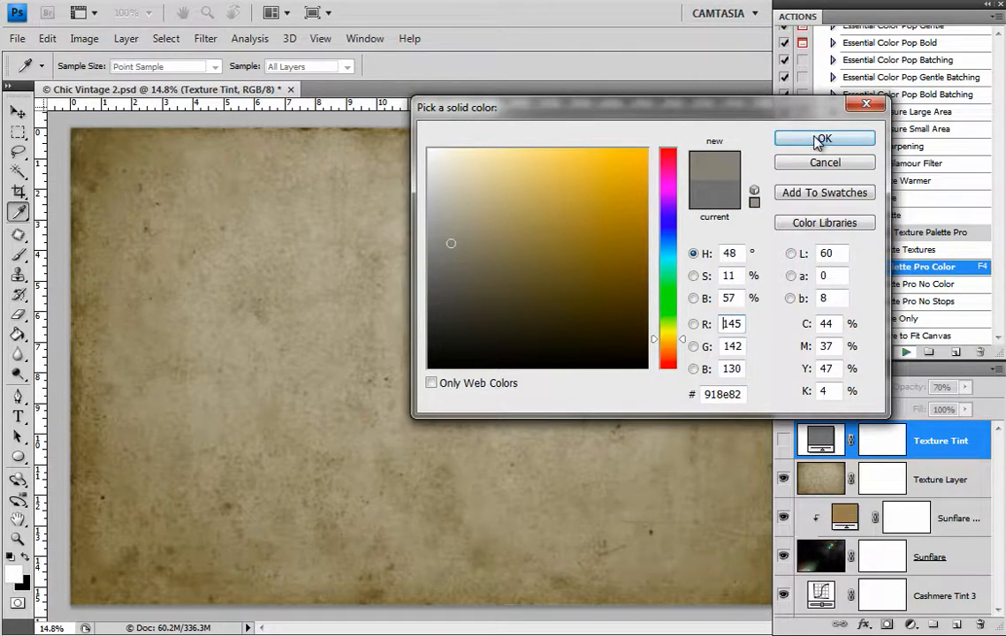
left_click(807, 139)
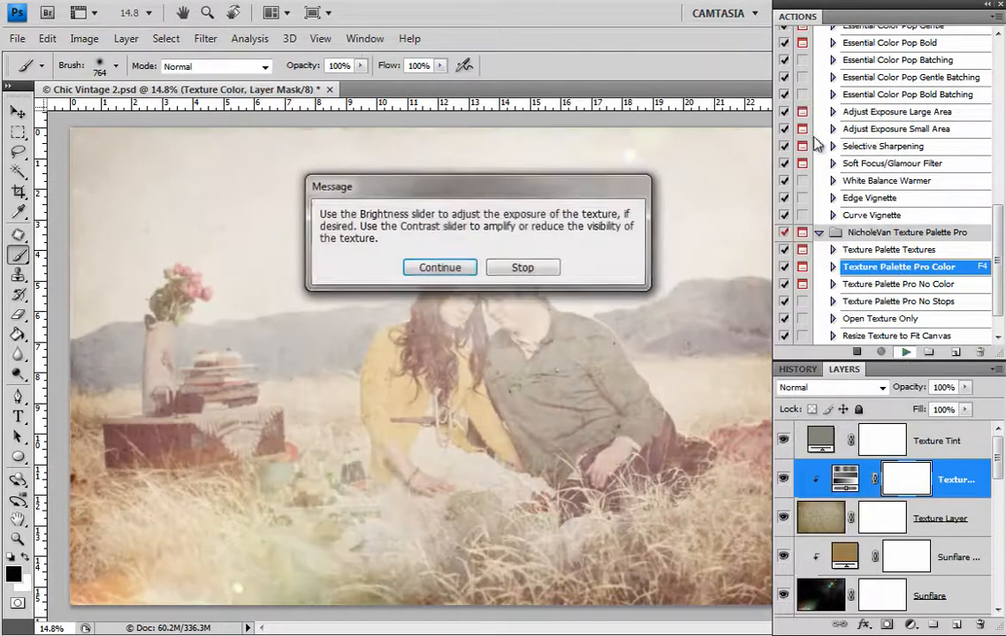
left_click(444, 267)
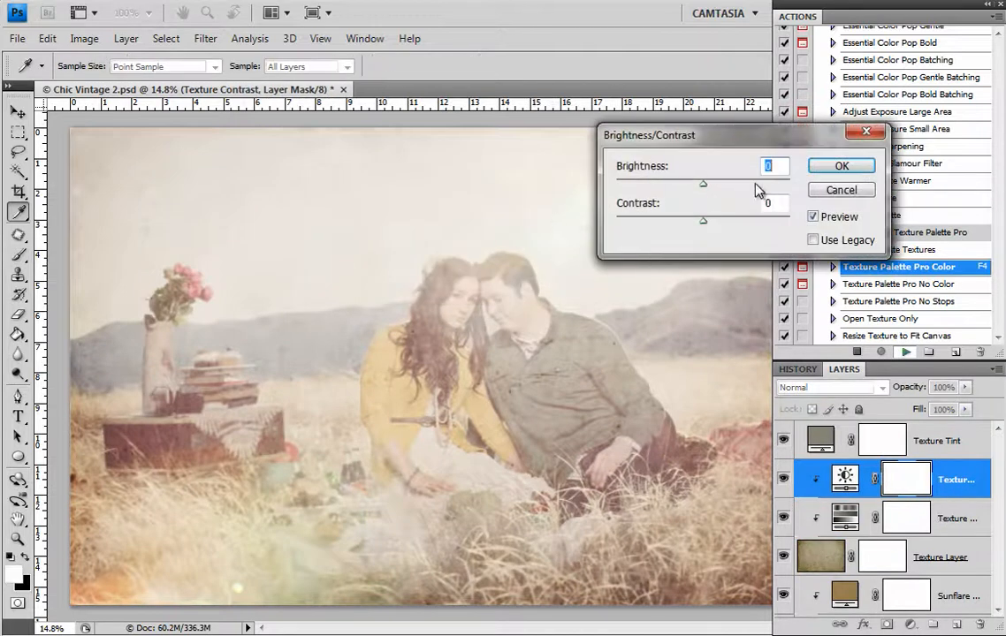
left_click(839, 166)
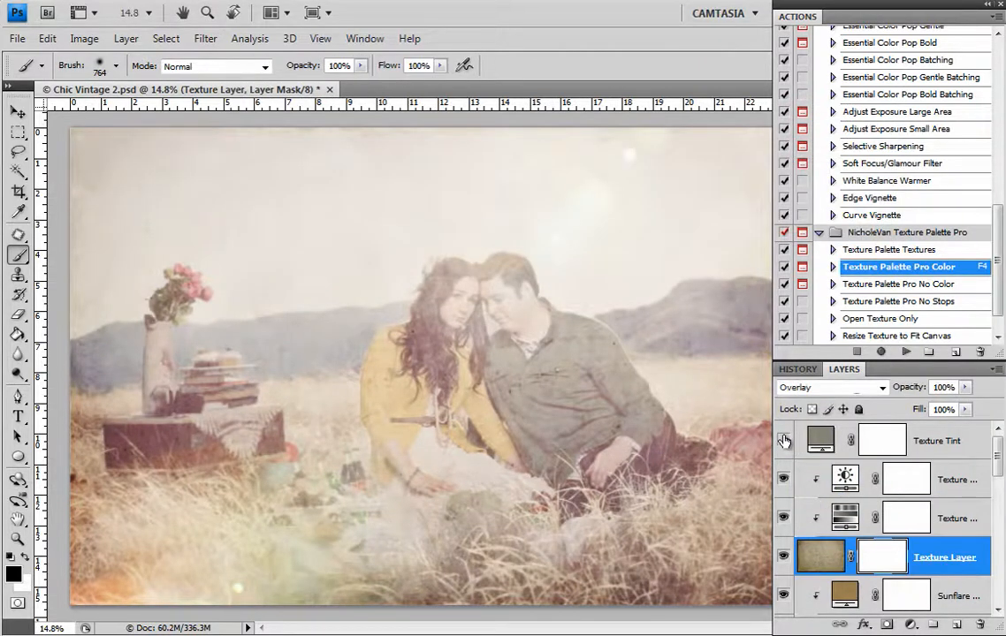
Step: Change the Texture Tint layer's color to the darker gray #807d73 and fine-tune the Texture Contrast layer
left_click(783, 440)
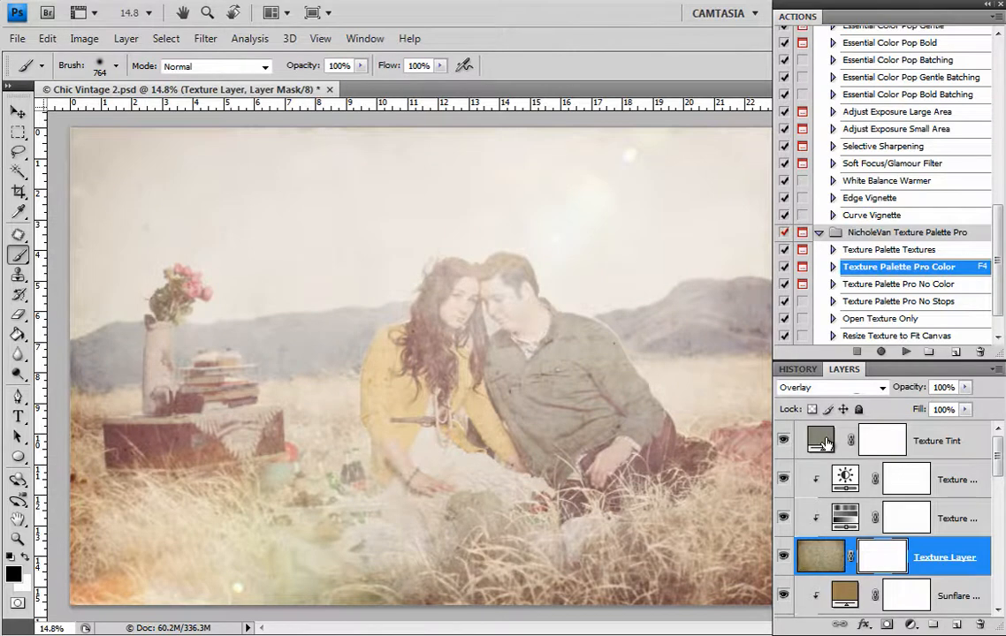
double_click(822, 440)
left_click(449, 258)
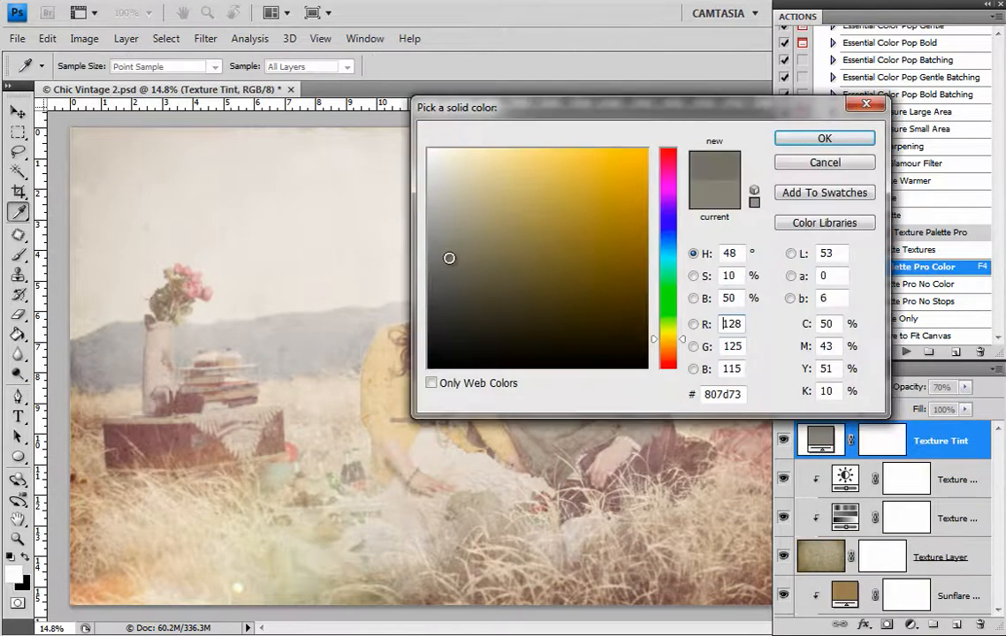
left_click(822, 139)
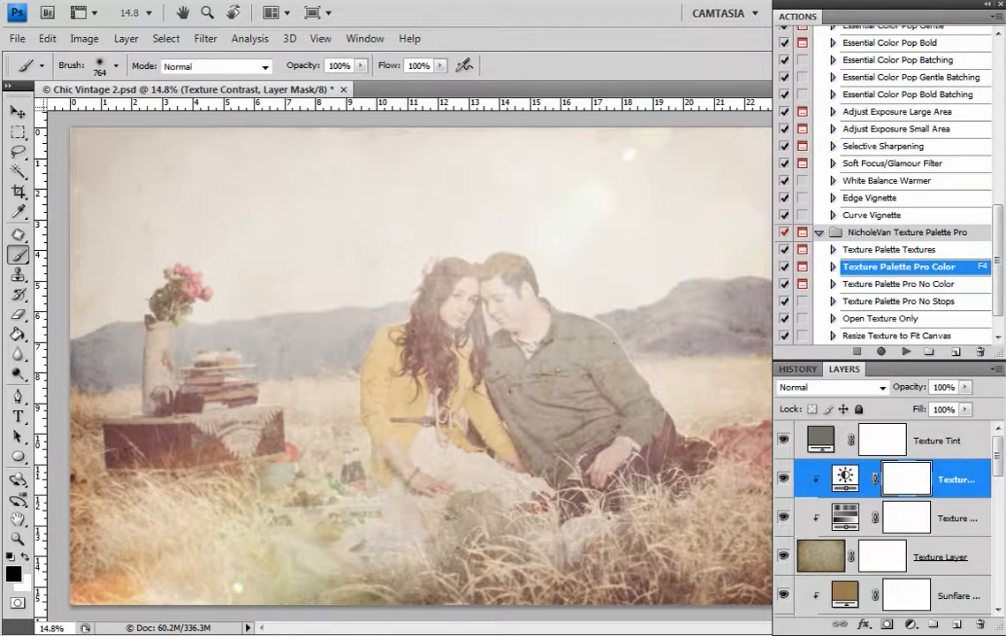
mouse_move(608, 237)
left_mouse_down()
mouse_move(589, 237)
mouse_move(602, 238)
left_mouse_up()
left_click_drag(604, 171, 1004, 210)
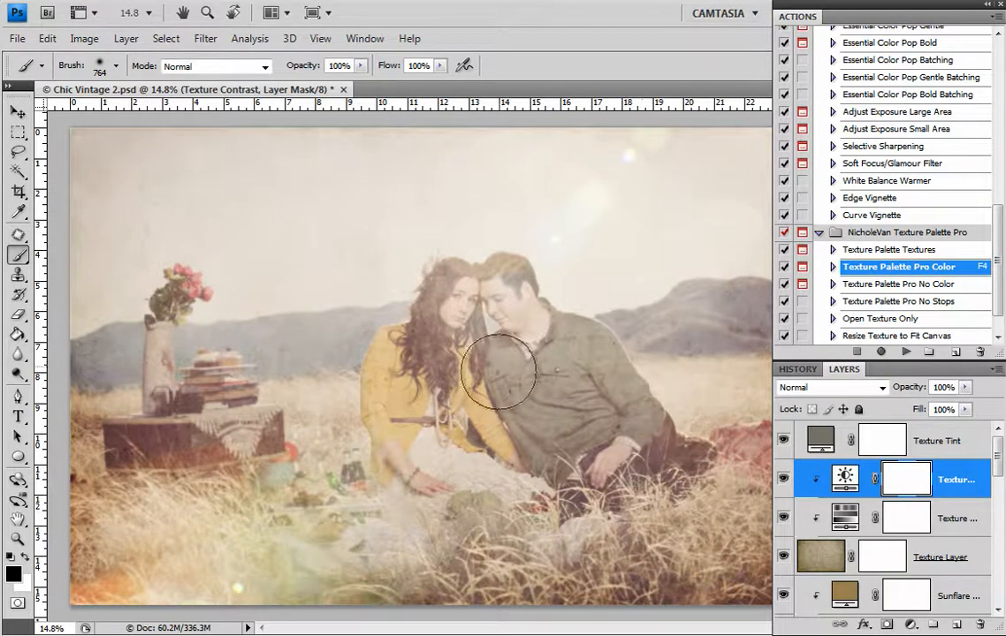
Step: Replace the Texture Layer's mask with a copy of the Soft Filter layer's mask to clear the texture from the couple
scroll(969, 461, "down", 10)
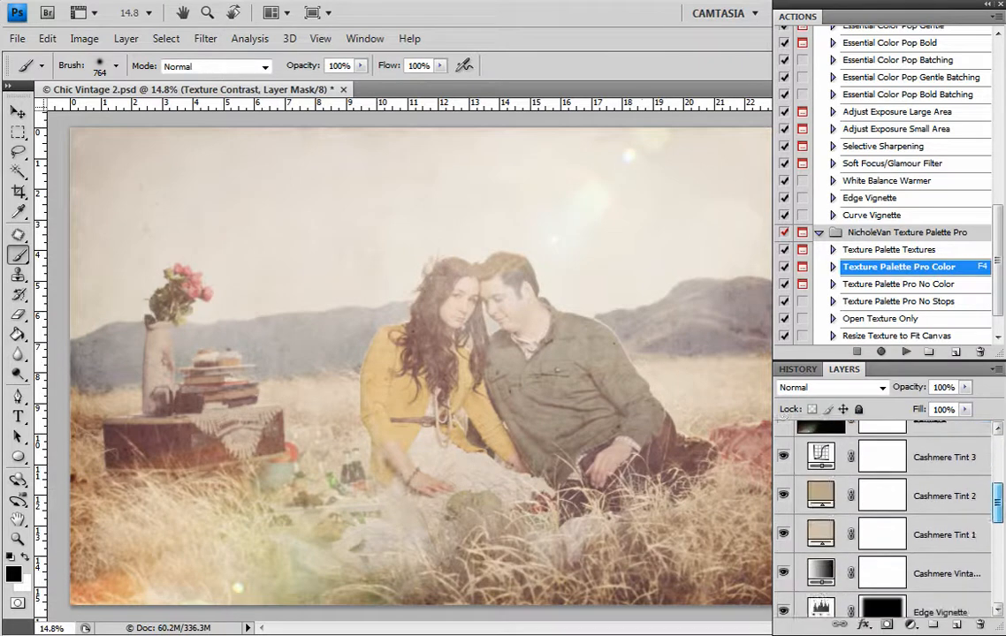
scroll(888, 530, "down", 8)
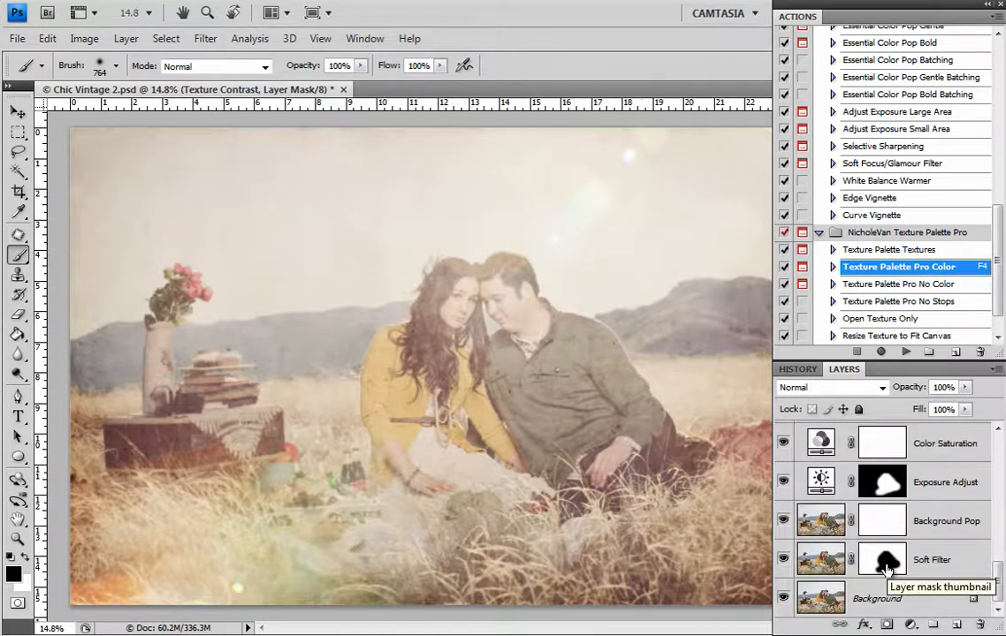
left_click(887, 570)
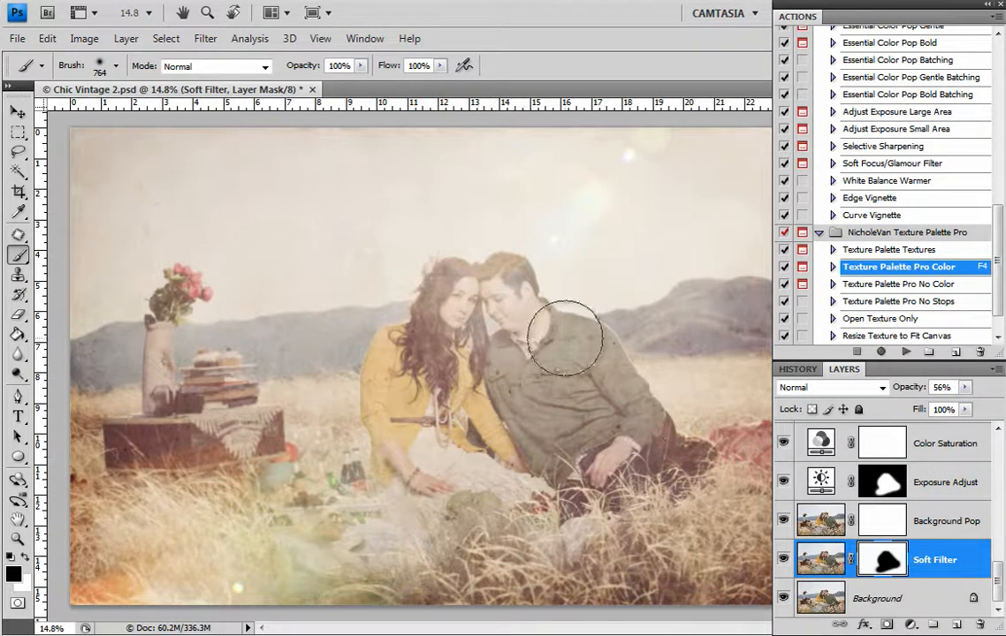
left_click_drag(882, 567, 882, 435)
left_click(389, 258)
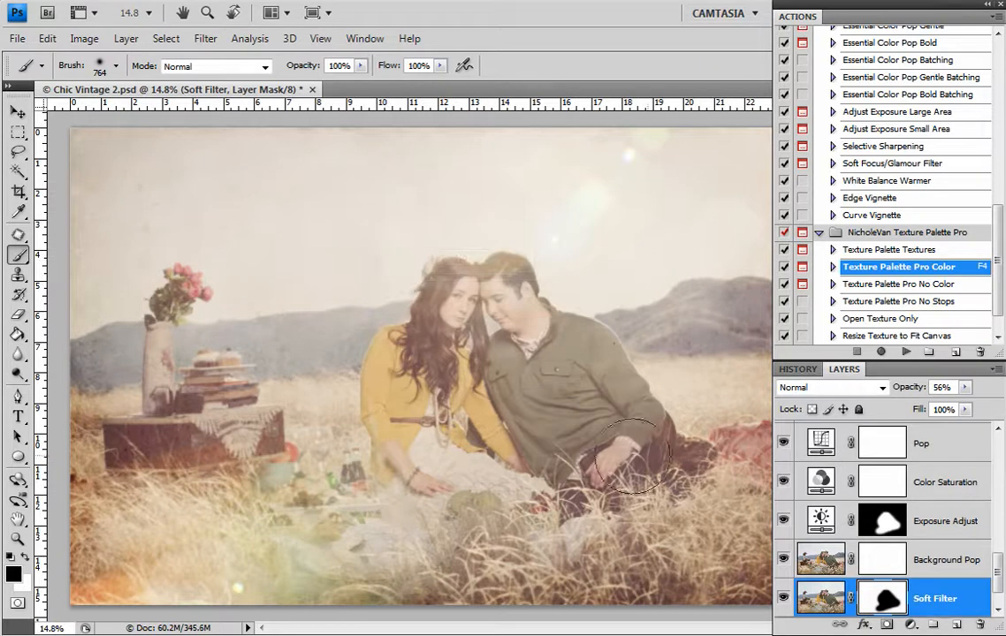